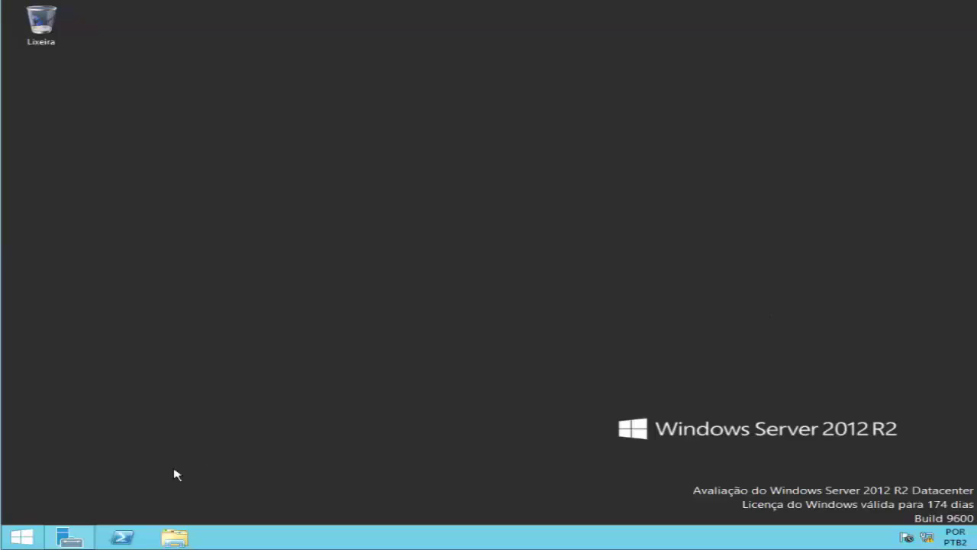
# Step: Start adding roles and features on Server01.Destine.local with a role-based or feature-based installation from the server pool
pyautogui.click(69, 538)
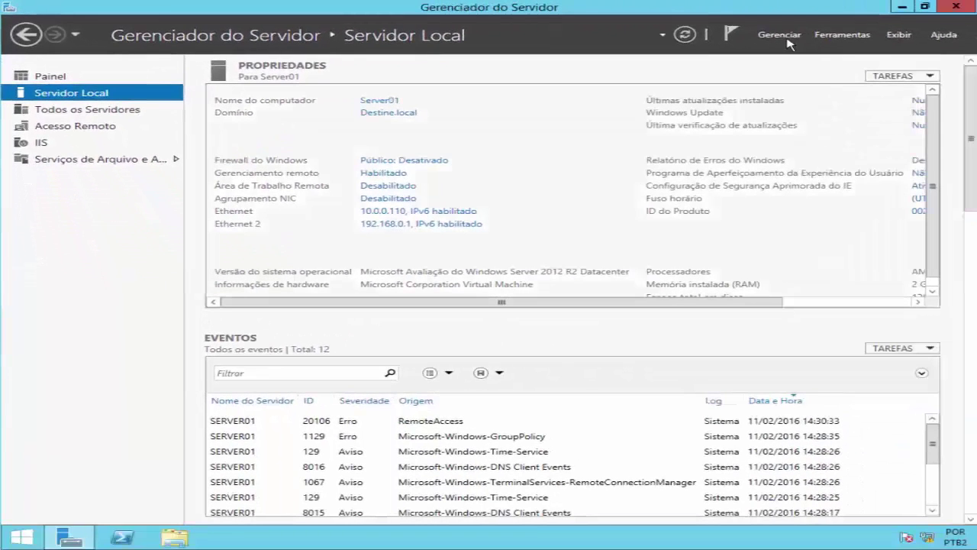
pyautogui.click(779, 35)
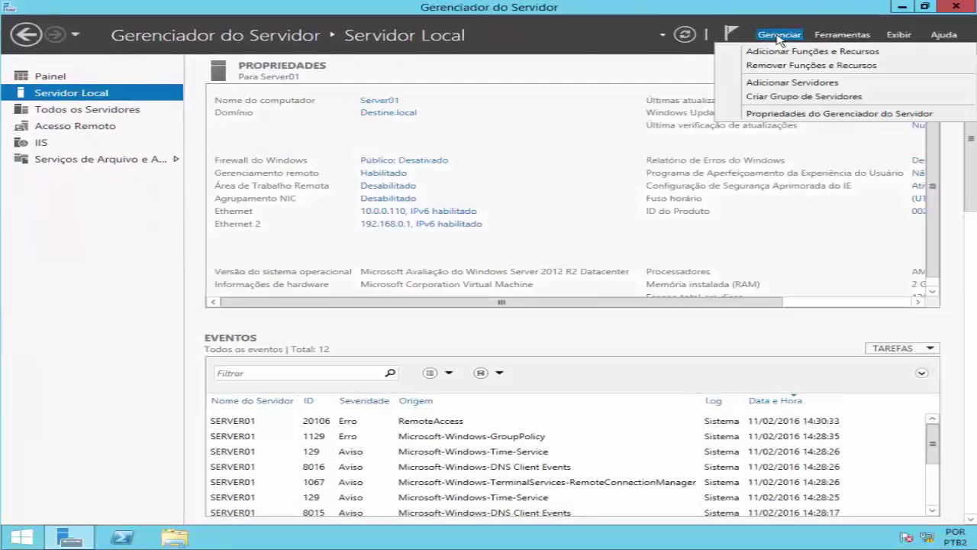
pyautogui.click(787, 51)
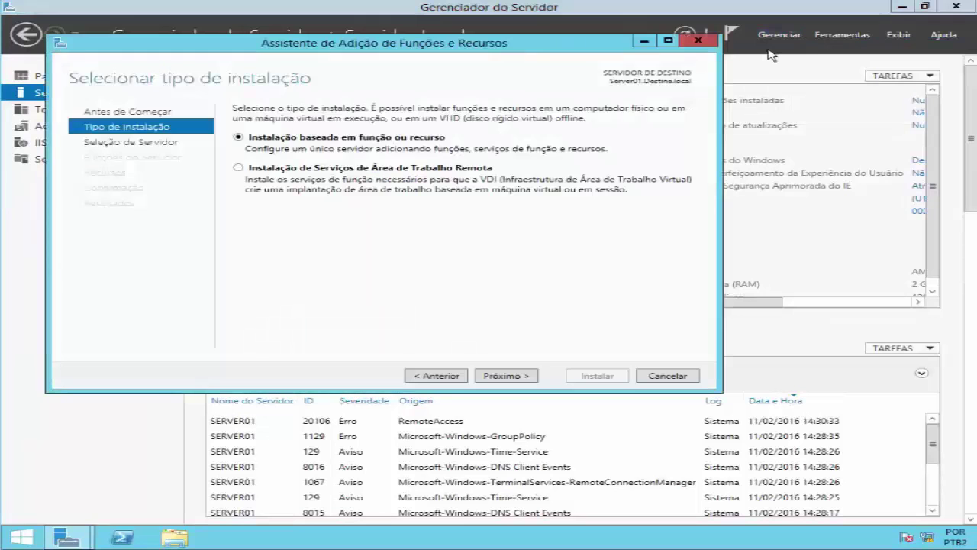
pyautogui.click(509, 376)
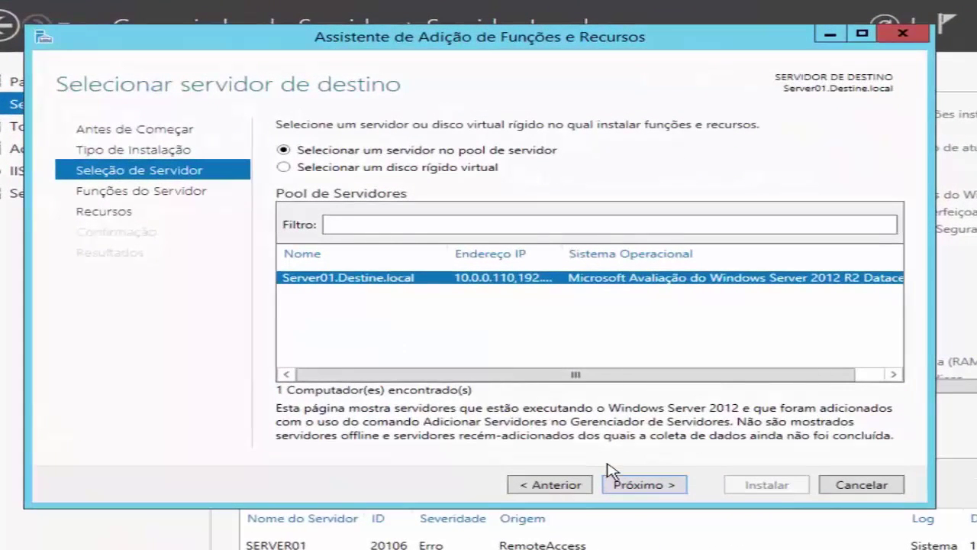
pyautogui.click(622, 487)
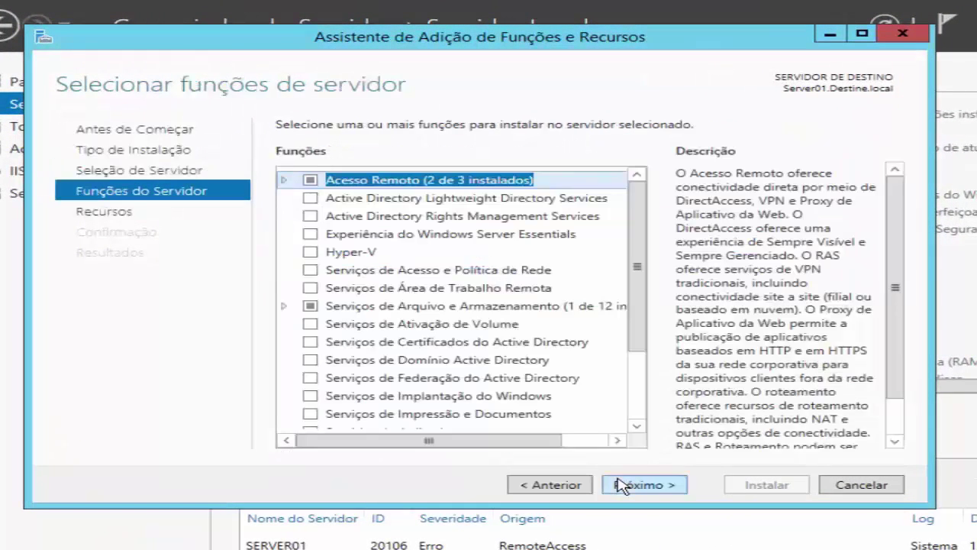
# Step: Select the Servidor DNS role for installation, including its required management tools
pyautogui.scroll(-2, 638, 330)
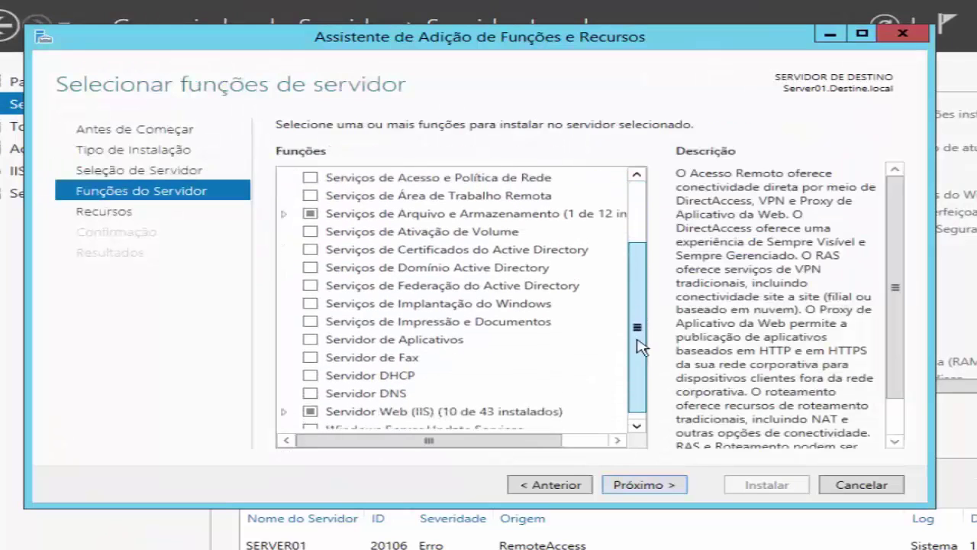
pyautogui.scroll(-1, 640, 346)
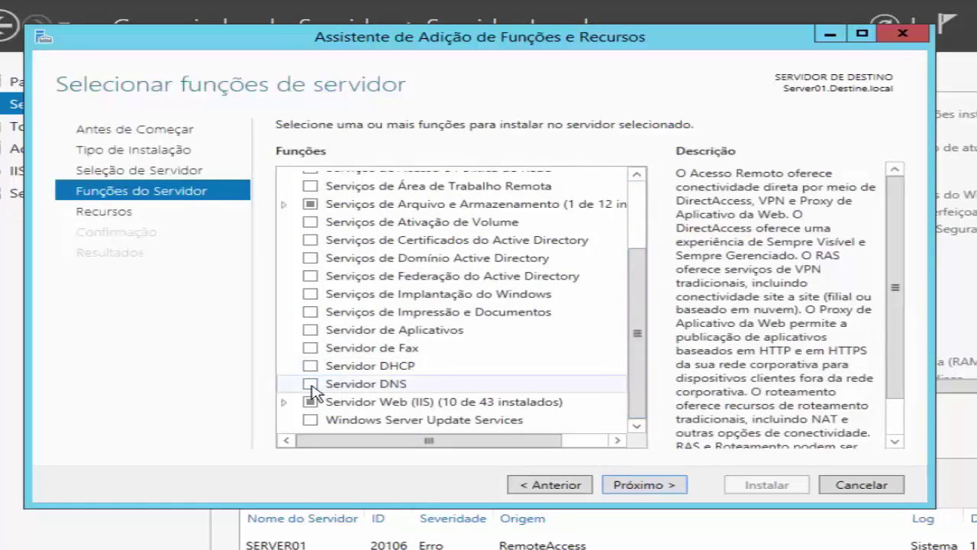
pyautogui.click(310, 384)
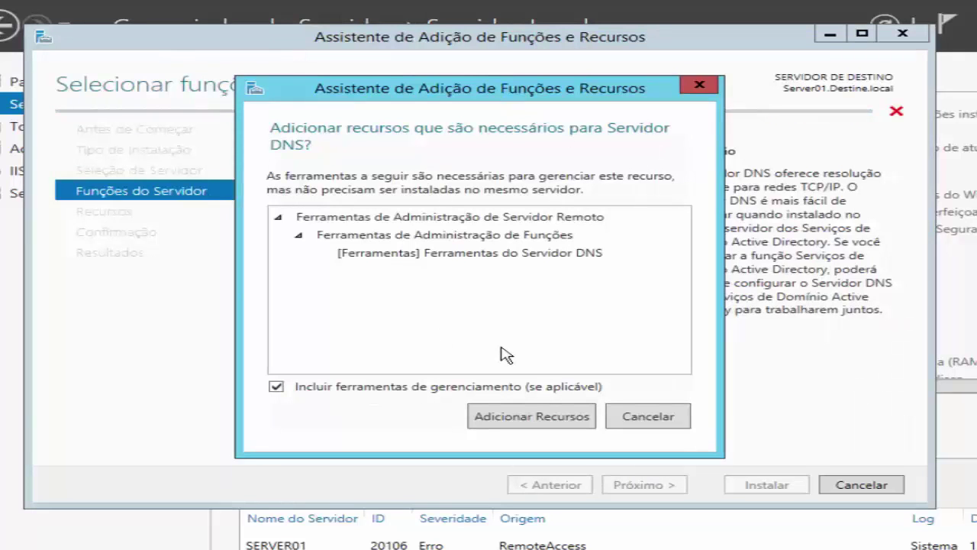
pyautogui.click(531, 416)
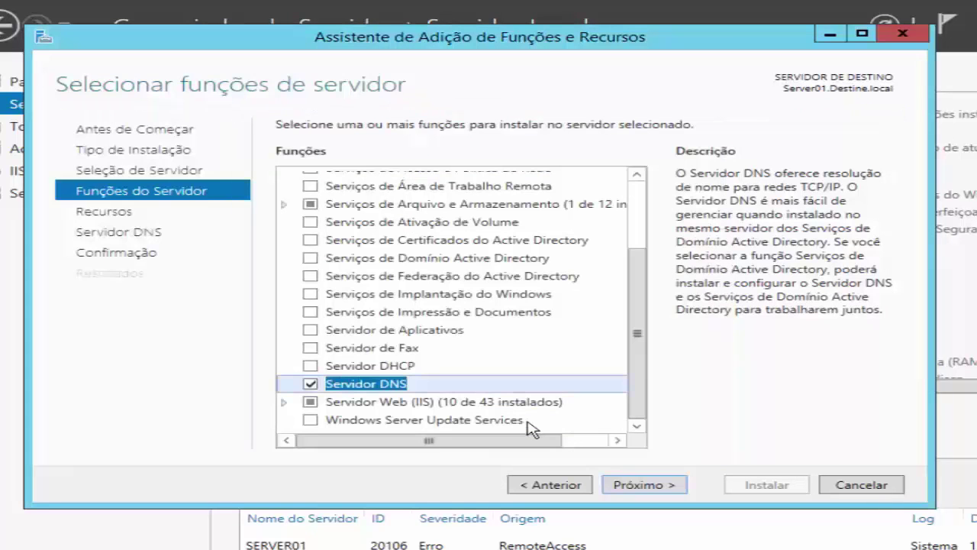
# Step: Keep the default features and start installing the DNS server role without automatic restart
pyautogui.click(655, 495)
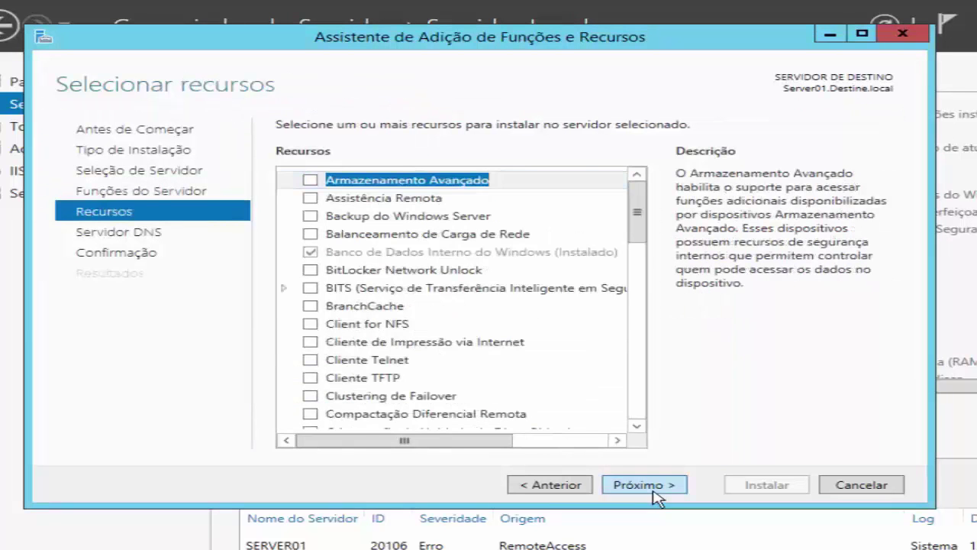
pyautogui.click(655, 495)
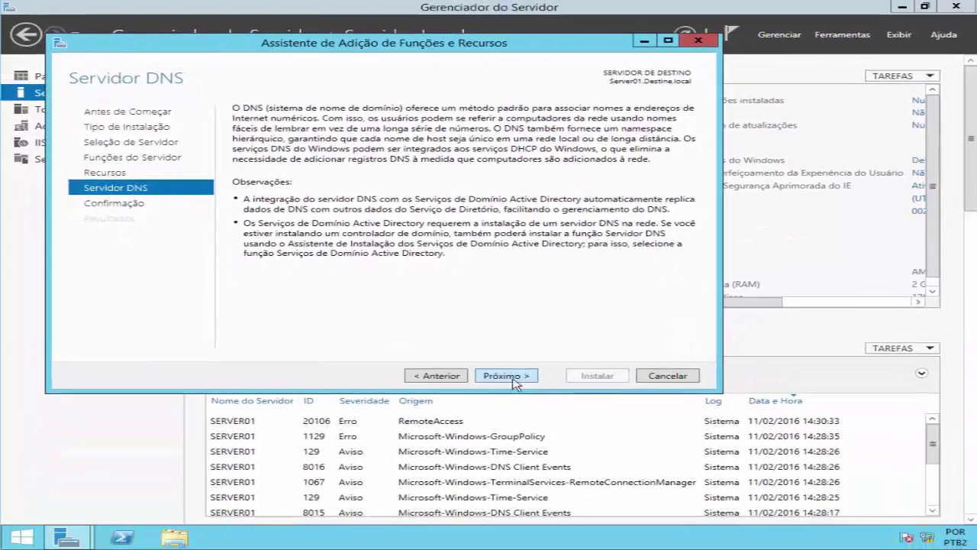
pyautogui.click(506, 375)
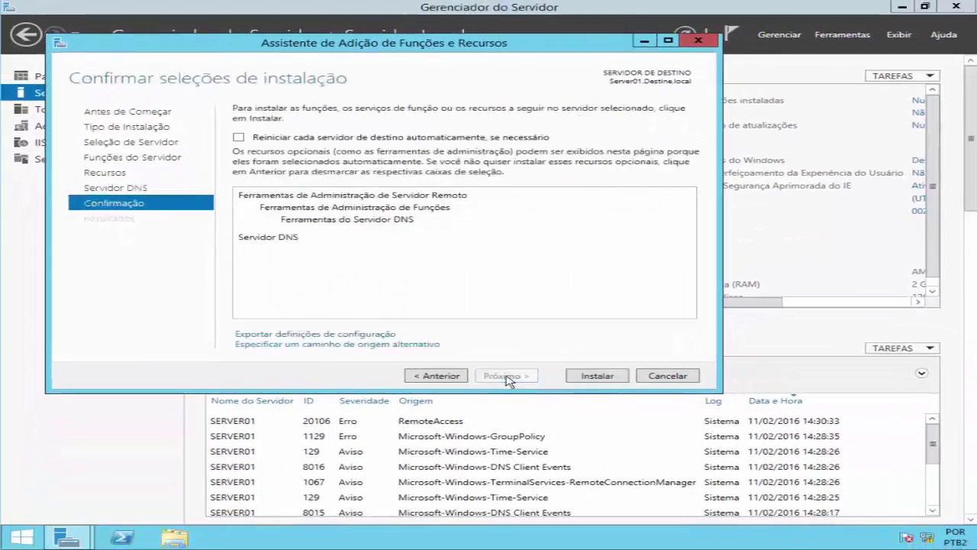
pyautogui.click(587, 379)
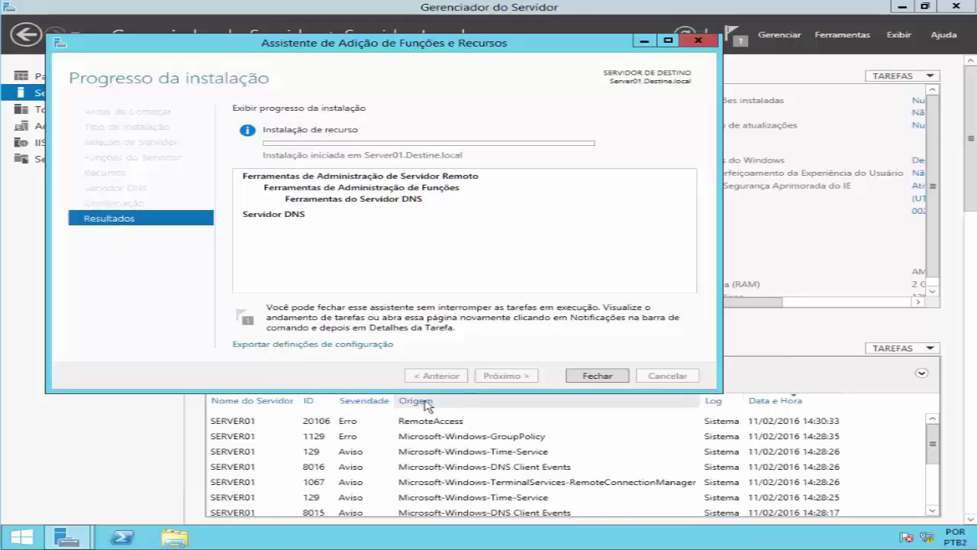
# Step: Switch to the Destine-DC server, open DNS Manager, expand DESTINE-DC and widen the tree to show full folder names
pyautogui.moveTo(67, 538)
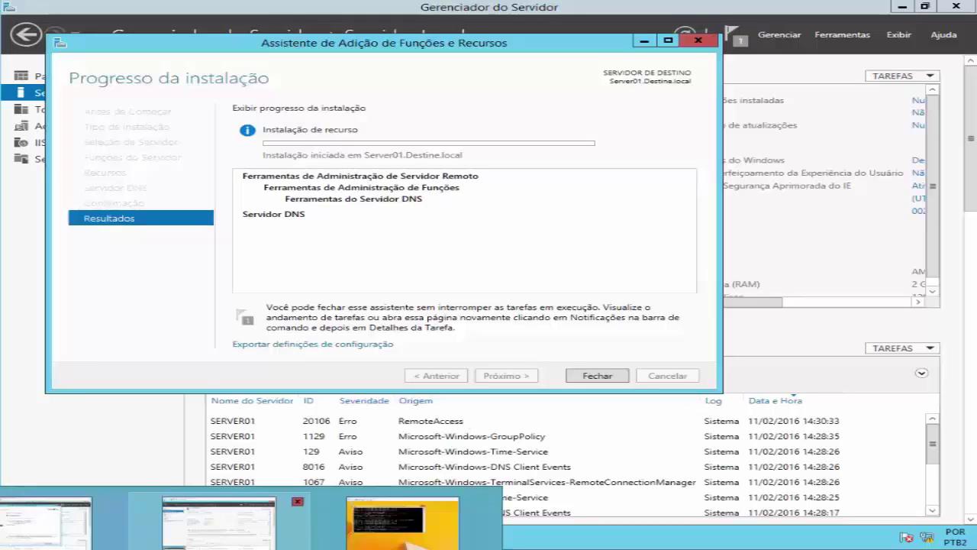
pyautogui.click(219, 523)
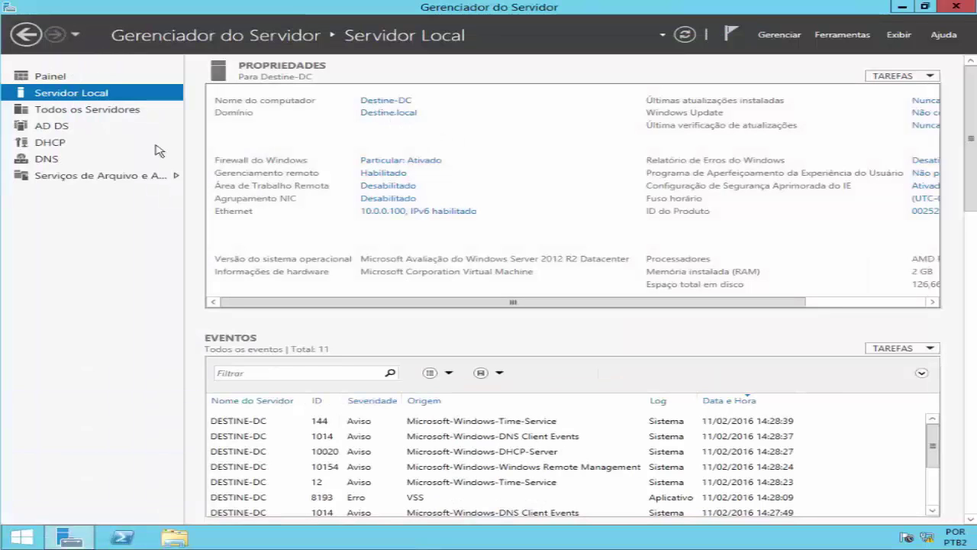
pyautogui.click(837, 39)
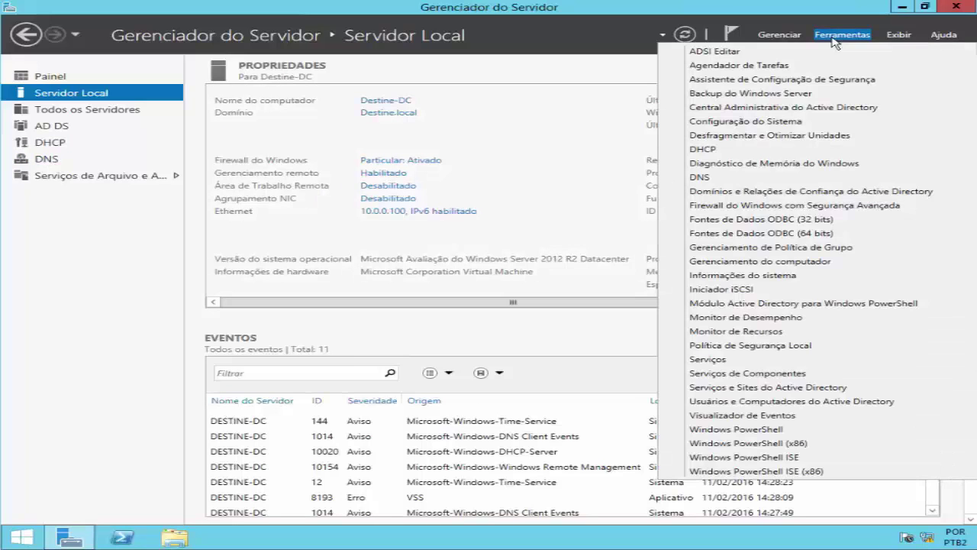
pyautogui.click(700, 177)
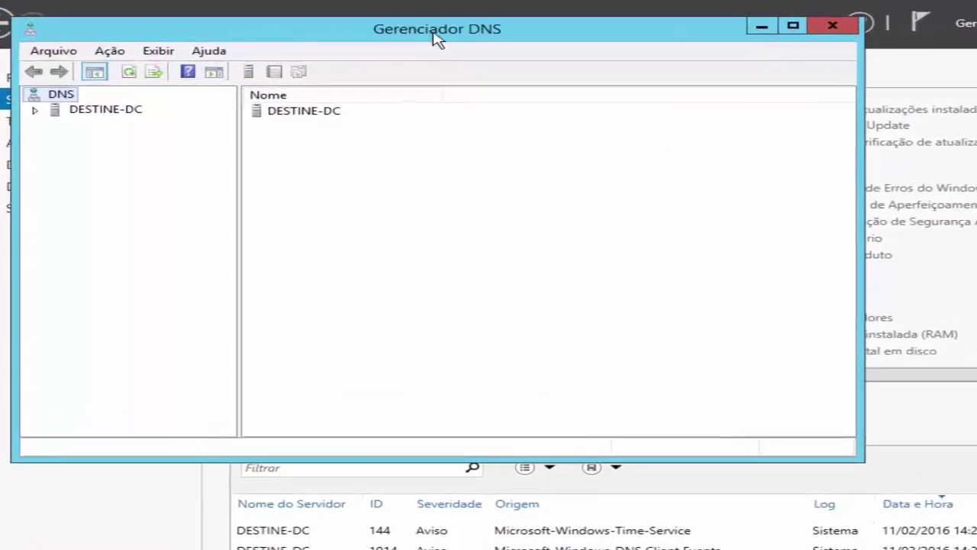
pyautogui.click(104, 116)
pyautogui.click(28, 113)
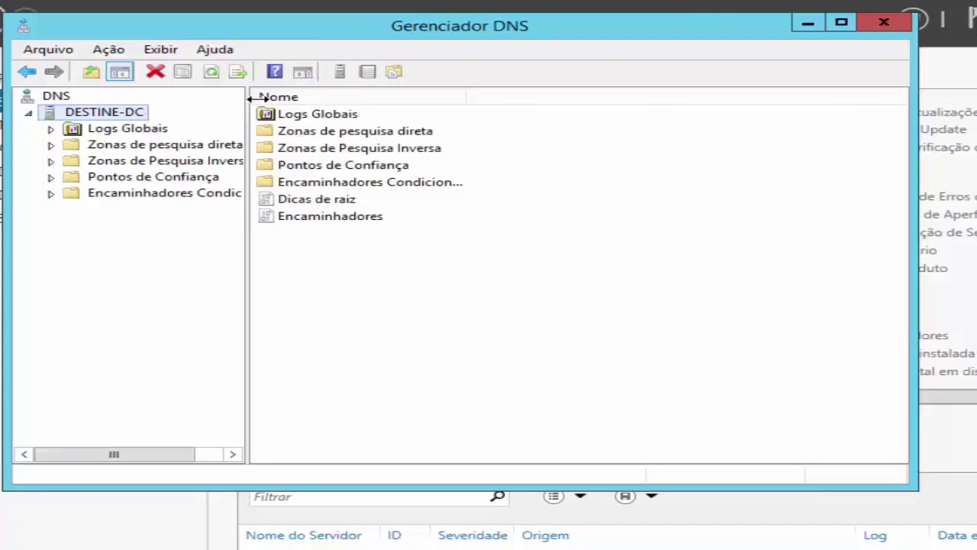
pyautogui.moveTo(251, 97); pyautogui.dragTo(304, 97)
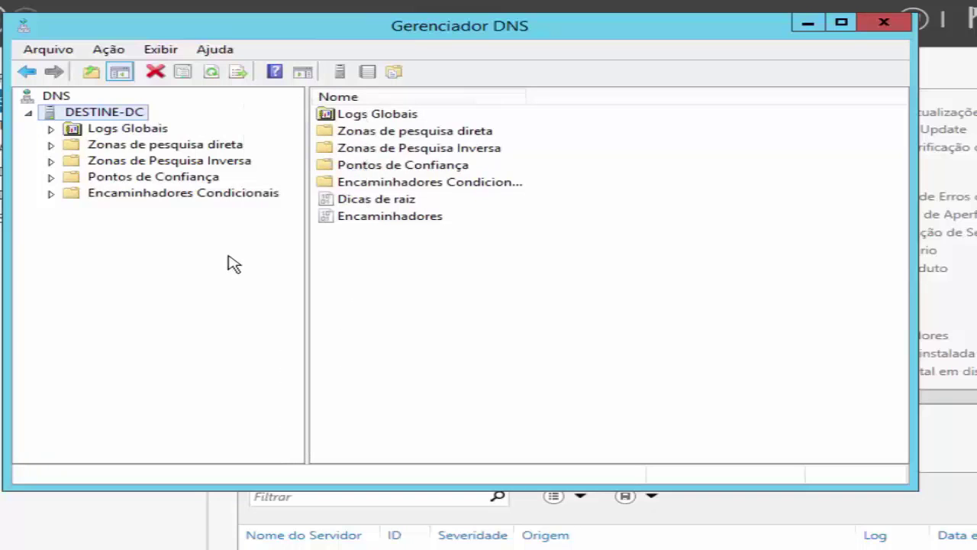
# Step: Examine the forward lookup zones, reverse lookup zones, trust points and conditional forwarders of DESTINE-DC
pyautogui.click(178, 147)
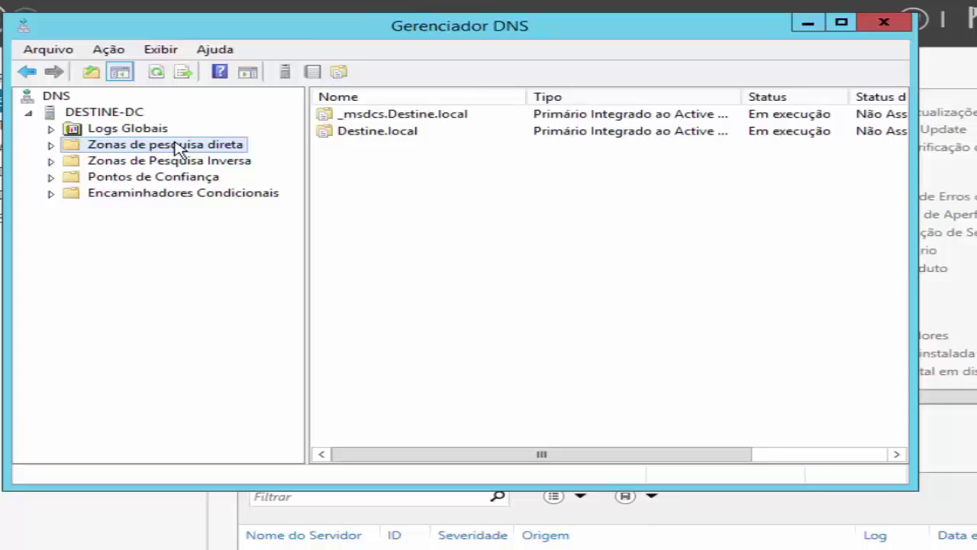
pyautogui.click(191, 164)
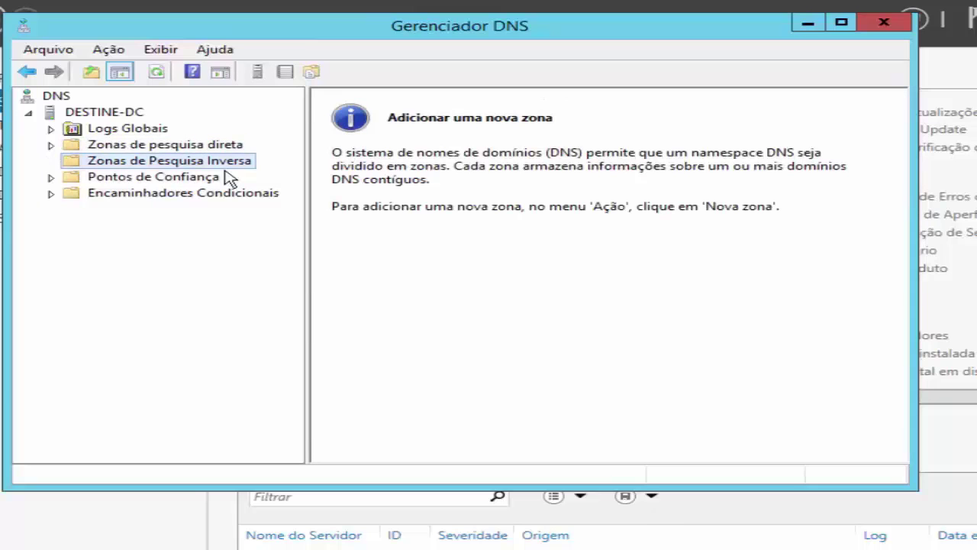
pyautogui.click(170, 181)
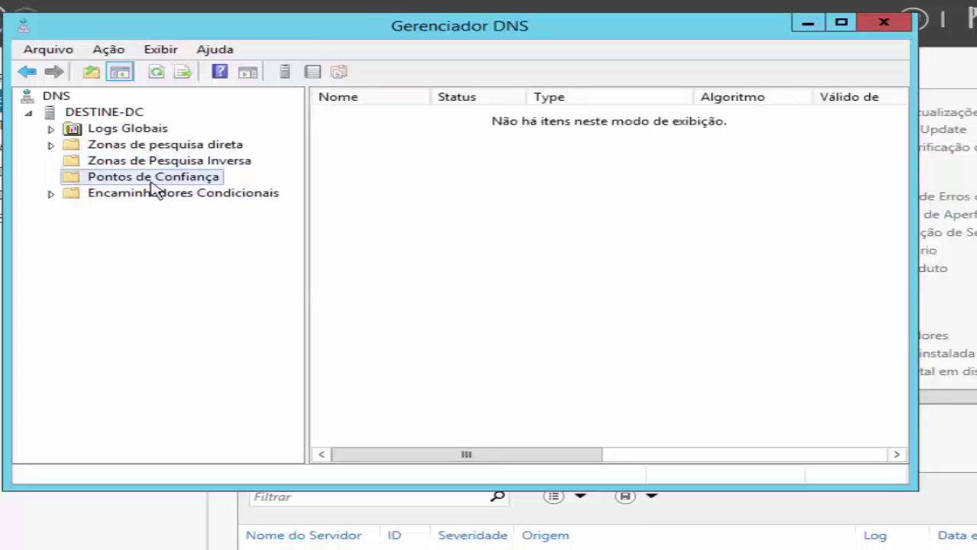
pyautogui.click(135, 201)
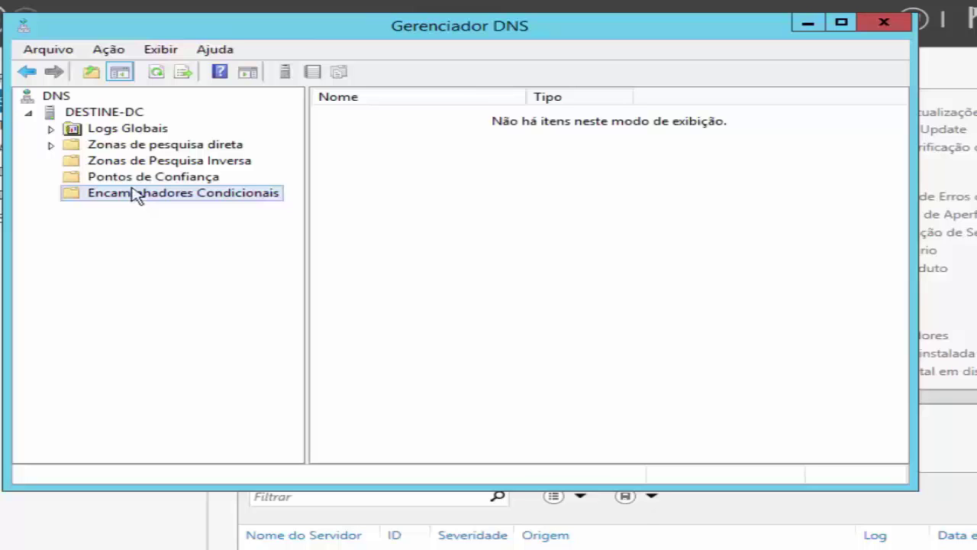
# Step: Expand the forward lookup zones and widen the DNS Manager window to view the zones' status and DNSSEC columns
pyautogui.click(52, 145)
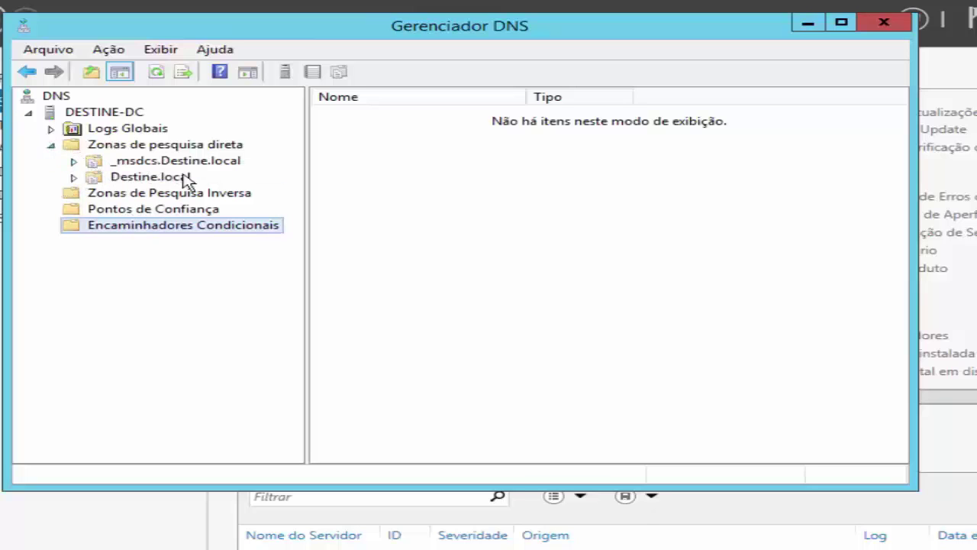
pyautogui.click(178, 150)
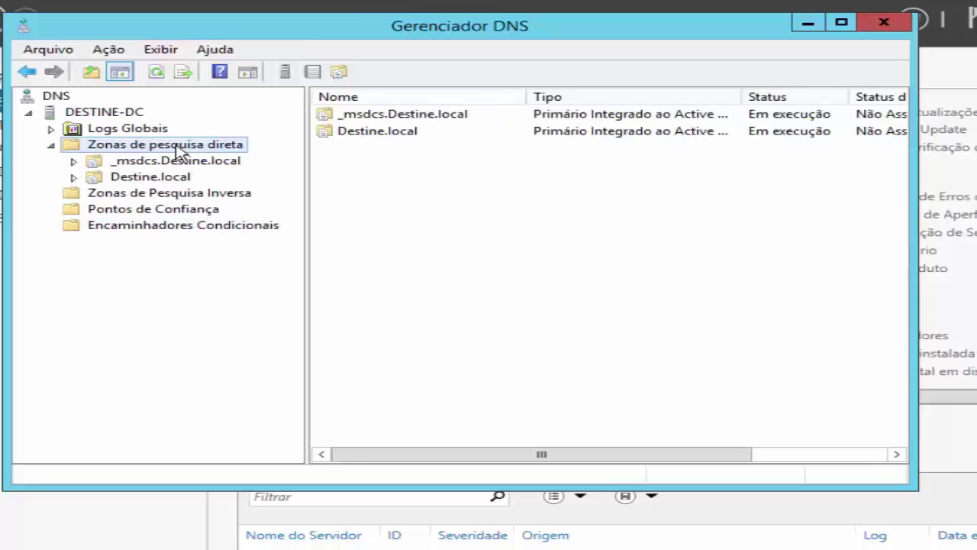
pyautogui.click(433, 122)
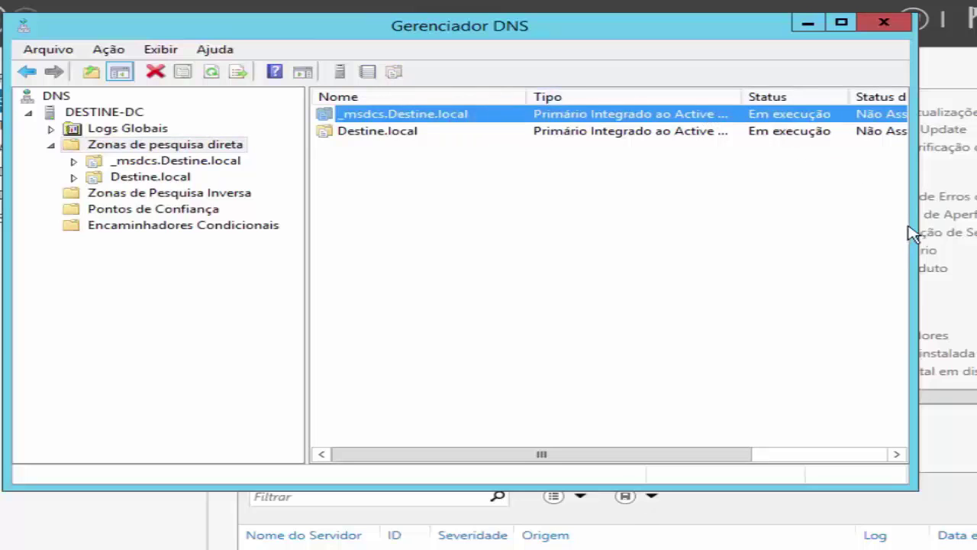
pyautogui.moveTo(910, 221); pyautogui.dragTo(969, 218)
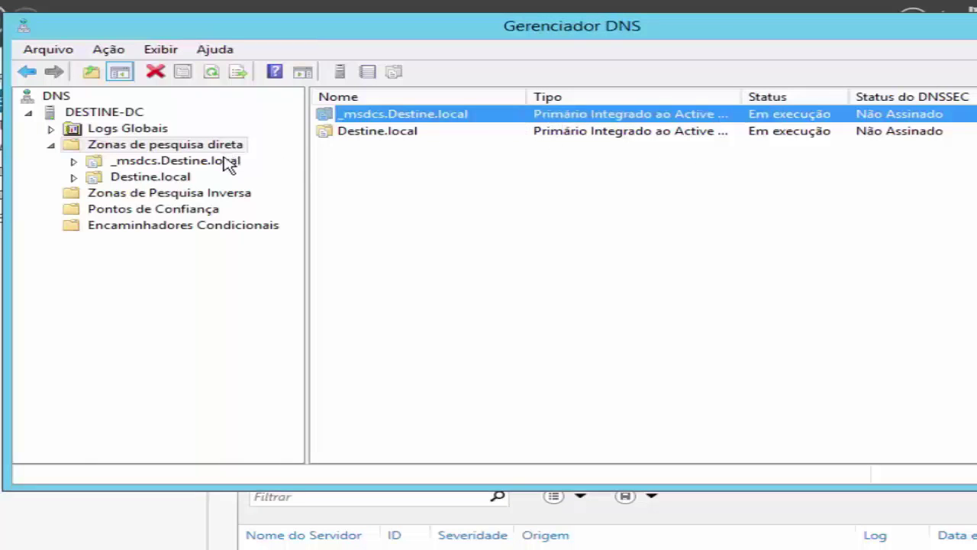
# Step: Examine the dc, domains, gc and pdc folders of the _msdcs.Destine.local zone, then collapse the zone
pyautogui.click(76, 165)
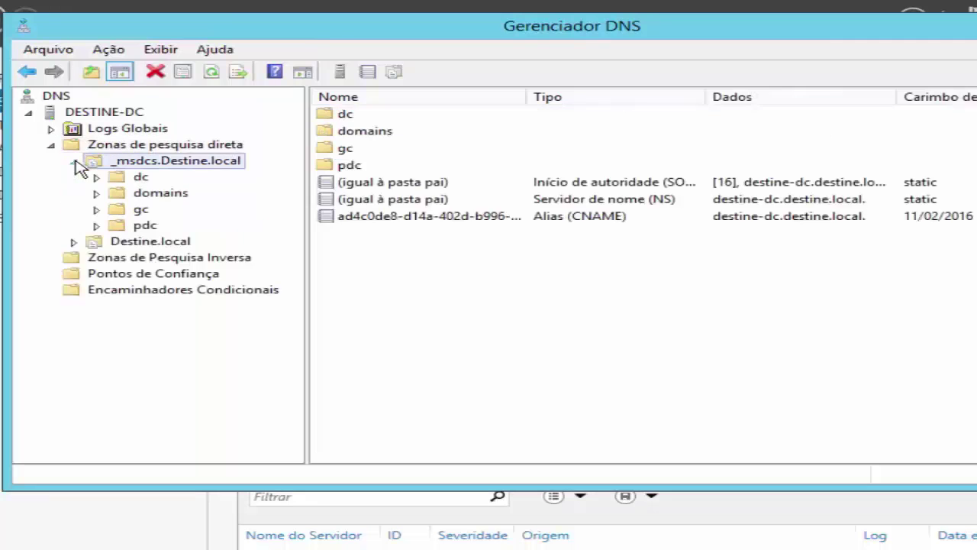
pyautogui.click(141, 179)
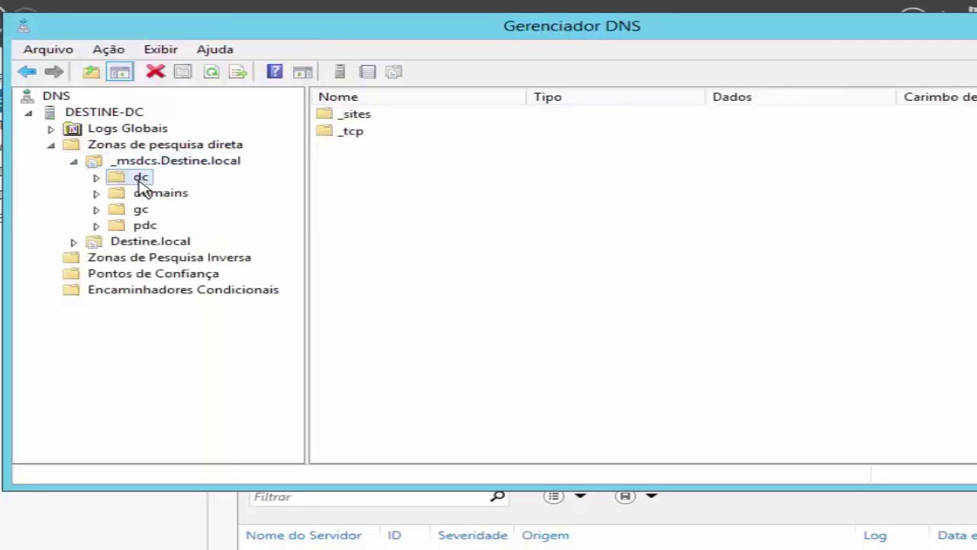
pyautogui.click(145, 194)
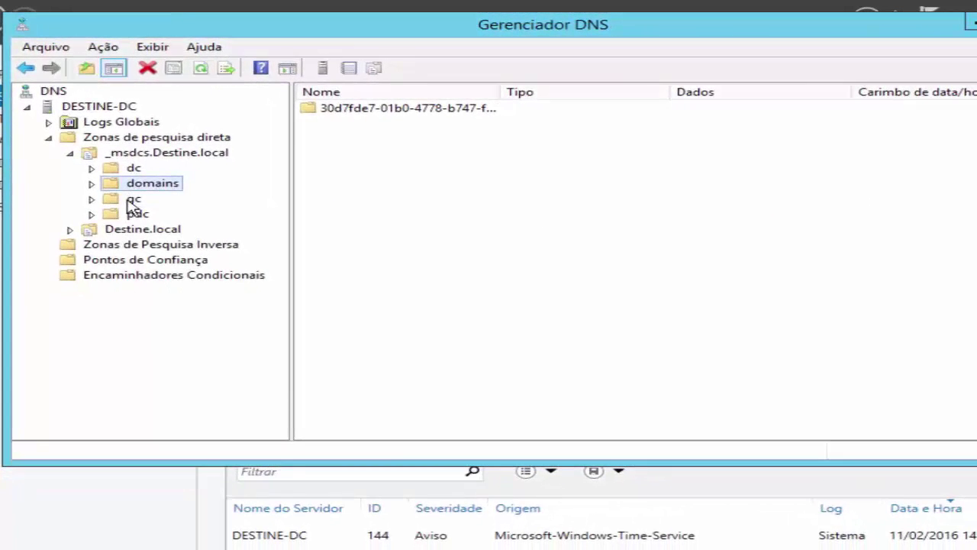
pyautogui.click(130, 200)
pyautogui.click(134, 217)
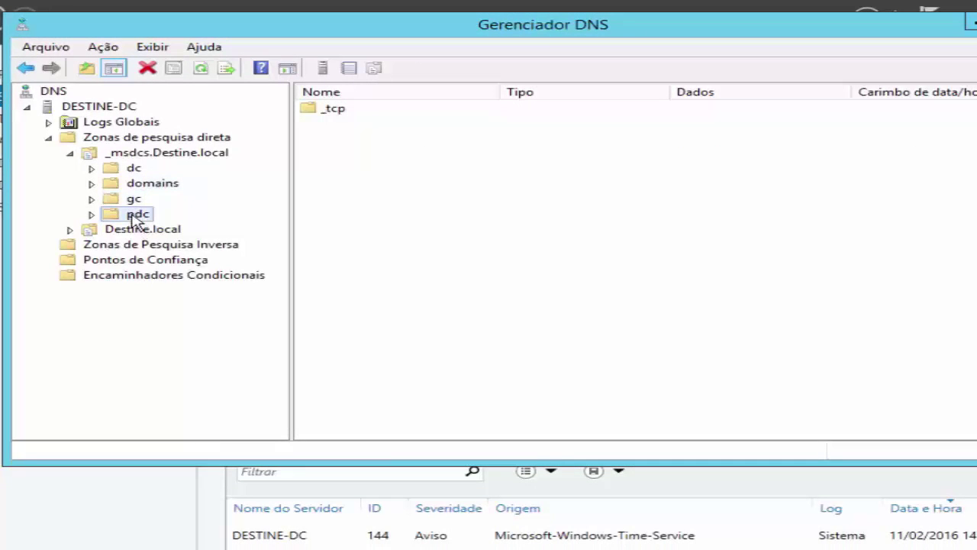
pyautogui.click(71, 154)
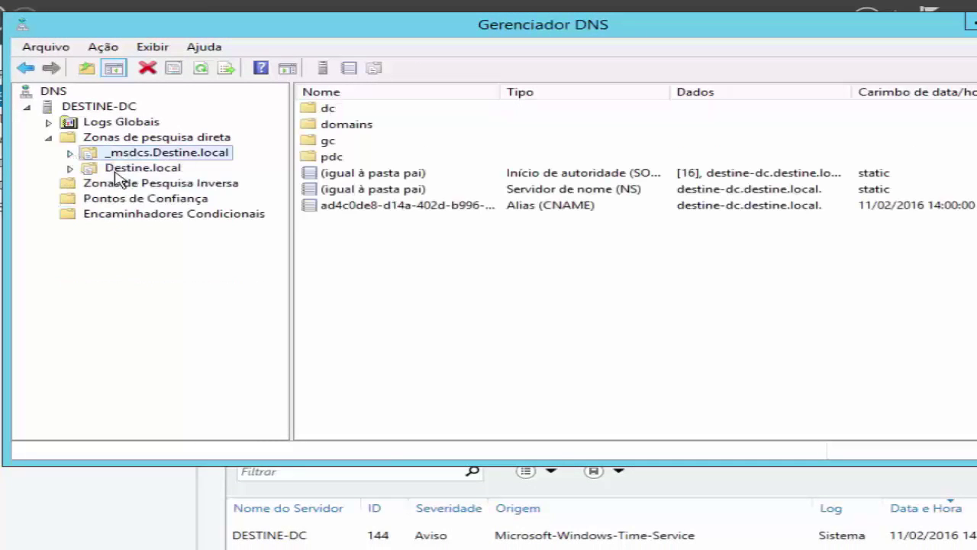
# Step: Expand the Destine.local zone and review its records and its _sites, _tcp, _udp and DomainDnsZones folders
pyautogui.doubleClick(77, 170)
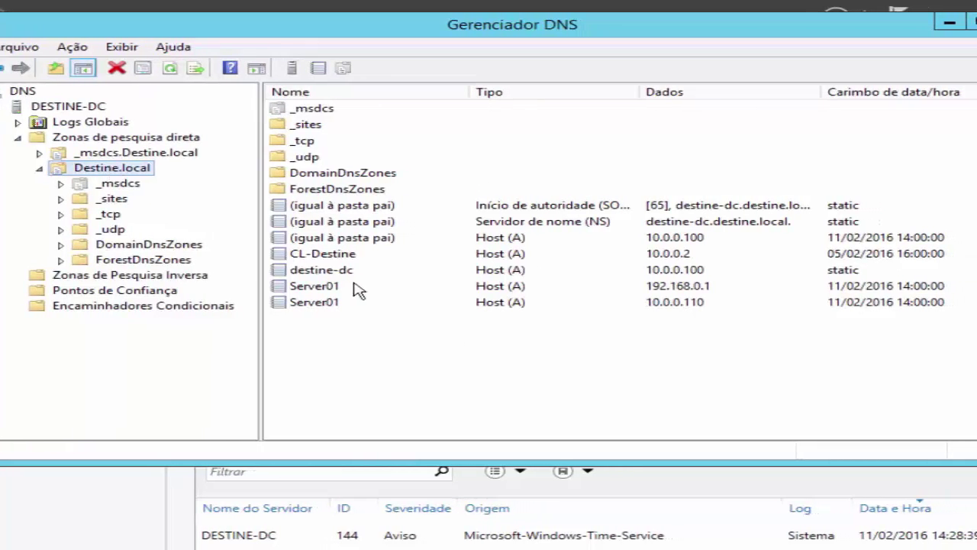
pyautogui.click(313, 125)
pyautogui.click(319, 144)
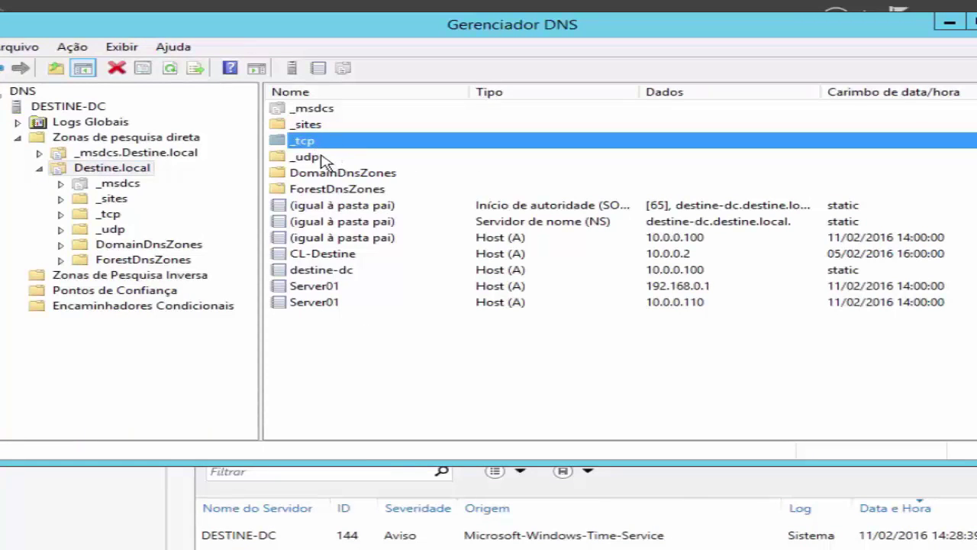
pyautogui.click(319, 158)
pyautogui.click(316, 175)
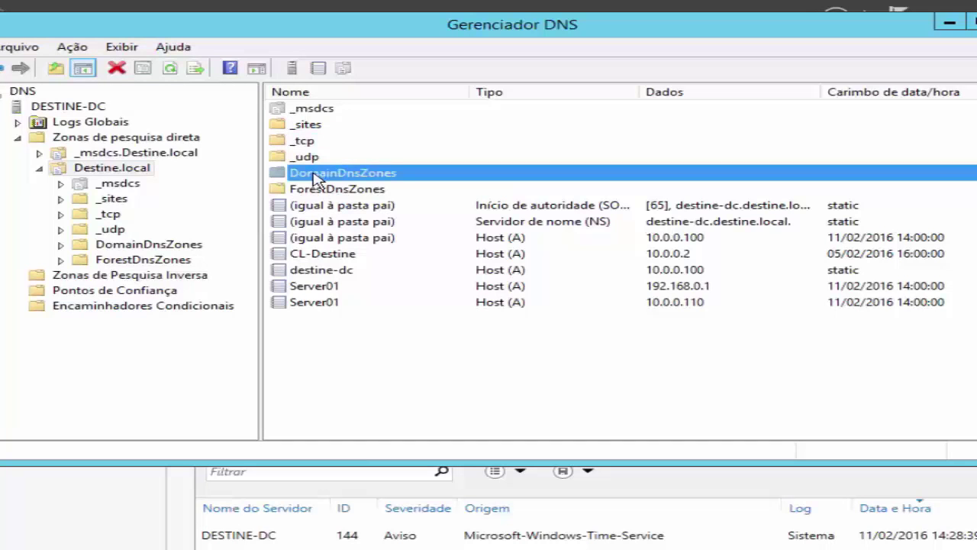
# Step: Examine the ForestDnsZones folder and the start of authority (SOA) and name server (NS) records in the Destine.local zone
pyautogui.click(316, 191)
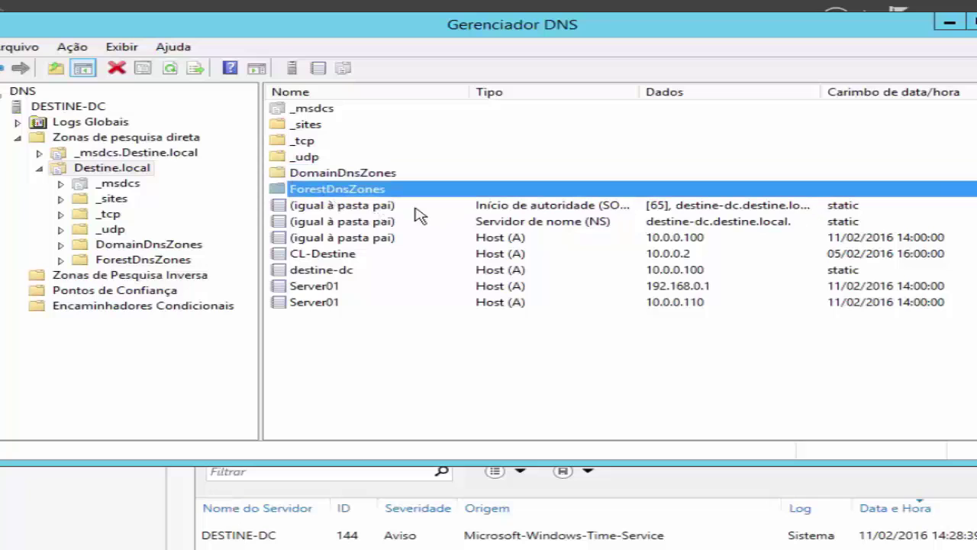
pyautogui.click(348, 208)
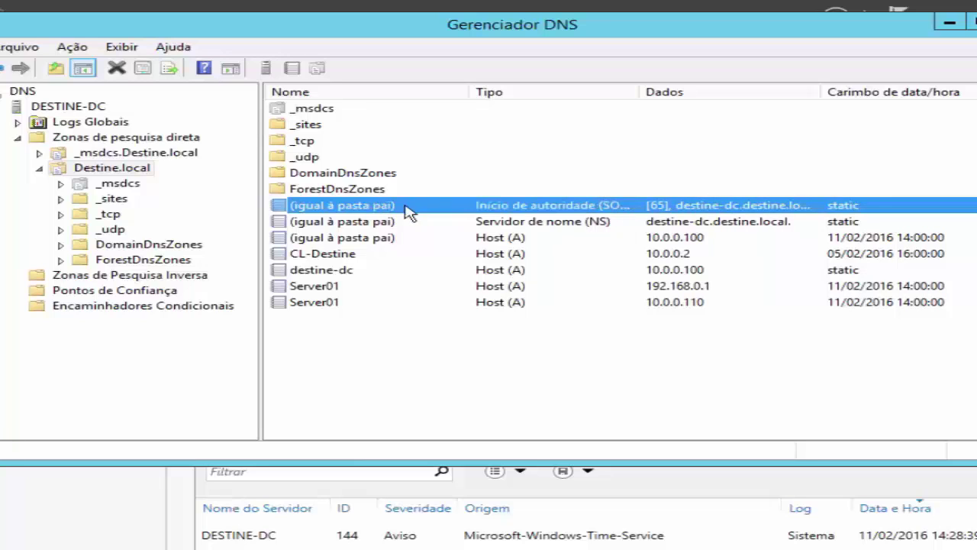
pyautogui.click(391, 227)
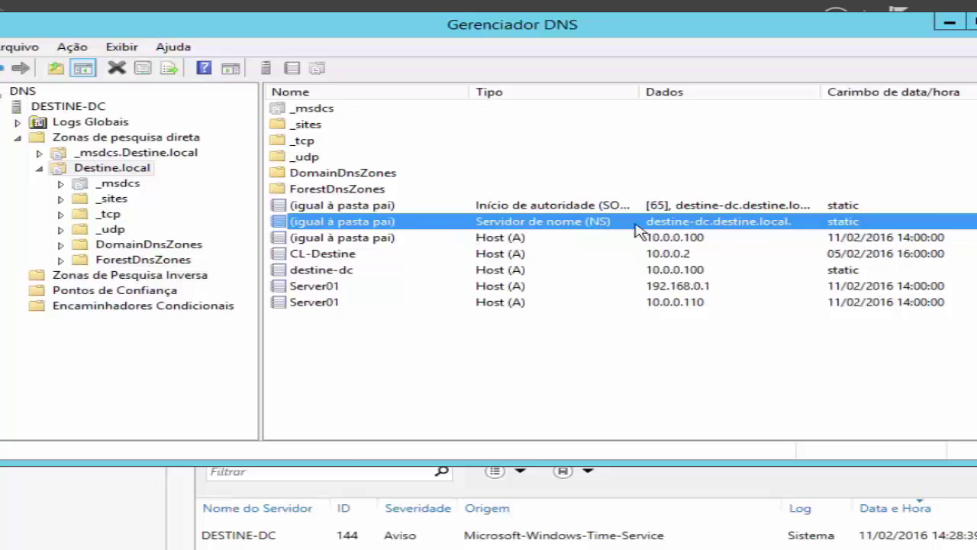
# Step: Examine the Host (A) records of Destine.local, including CL-Destine, destine-dc and the two Server01 entries
pyautogui.click(504, 242)
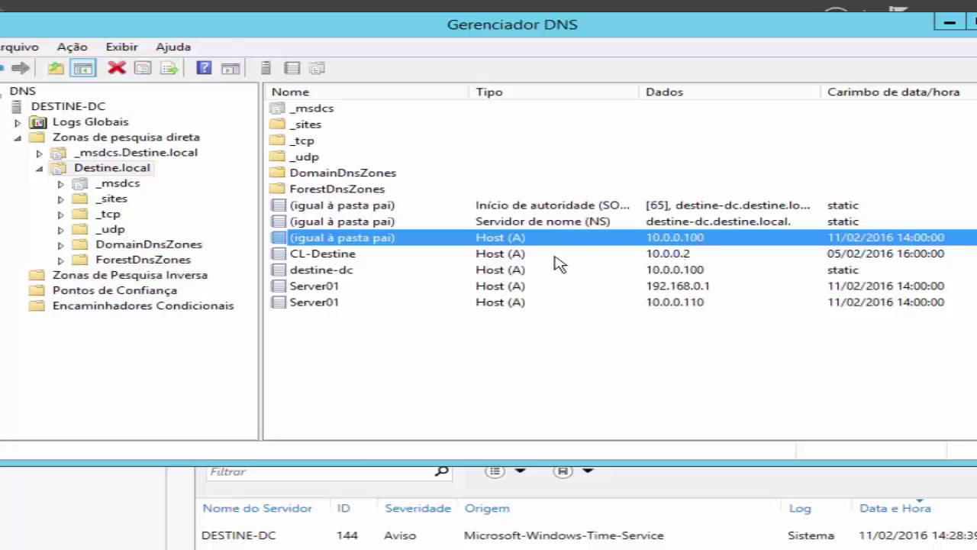
pyautogui.click(510, 259)
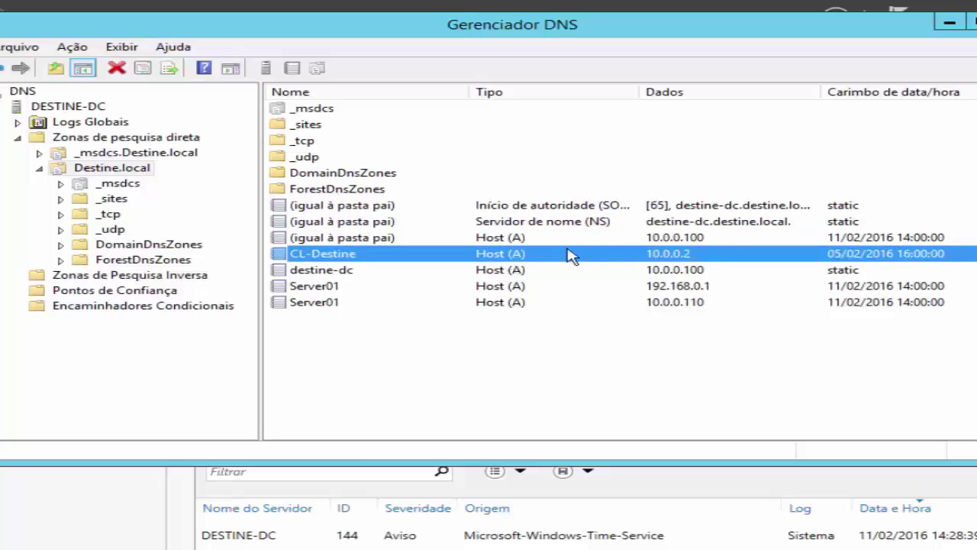
pyautogui.click(485, 285)
pyautogui.click(500, 275)
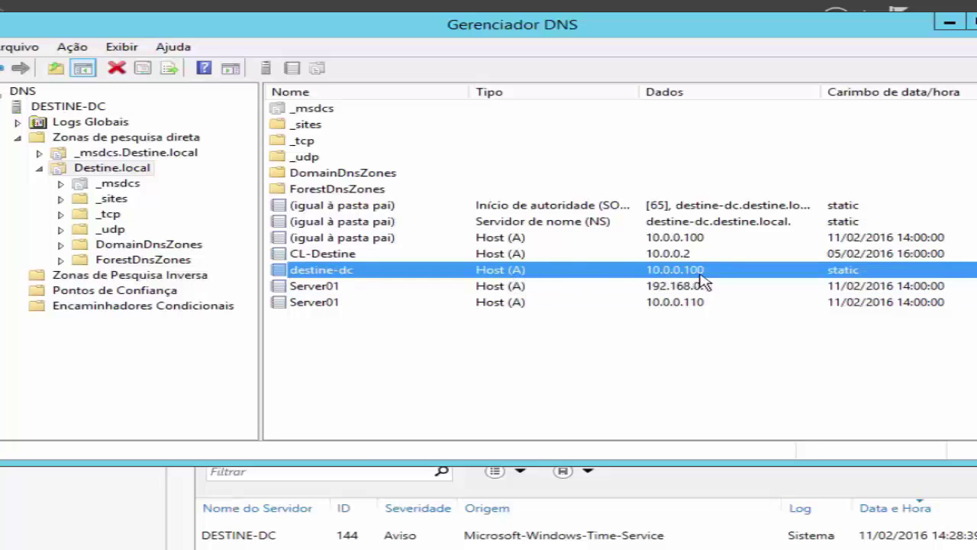
pyautogui.click(508, 289)
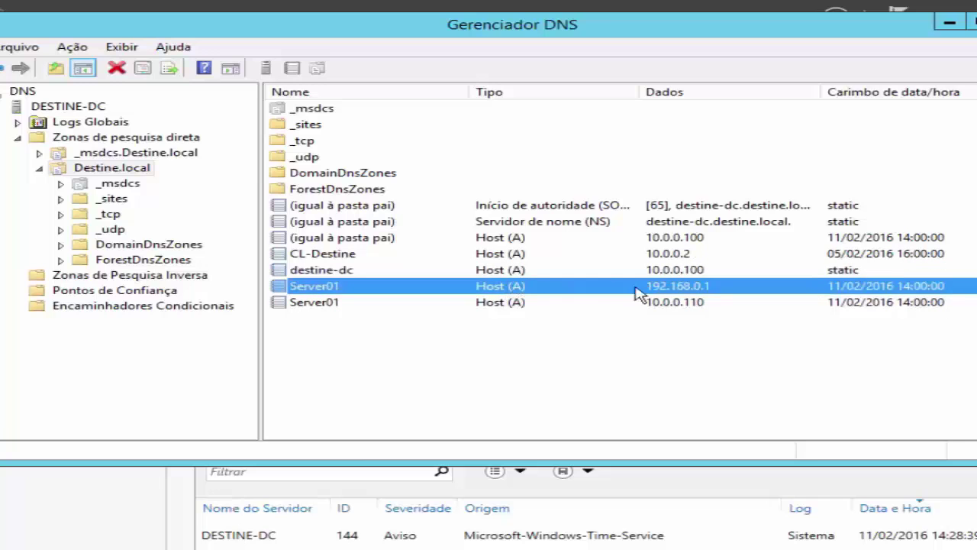
pyautogui.click(498, 303)
pyautogui.click(502, 289)
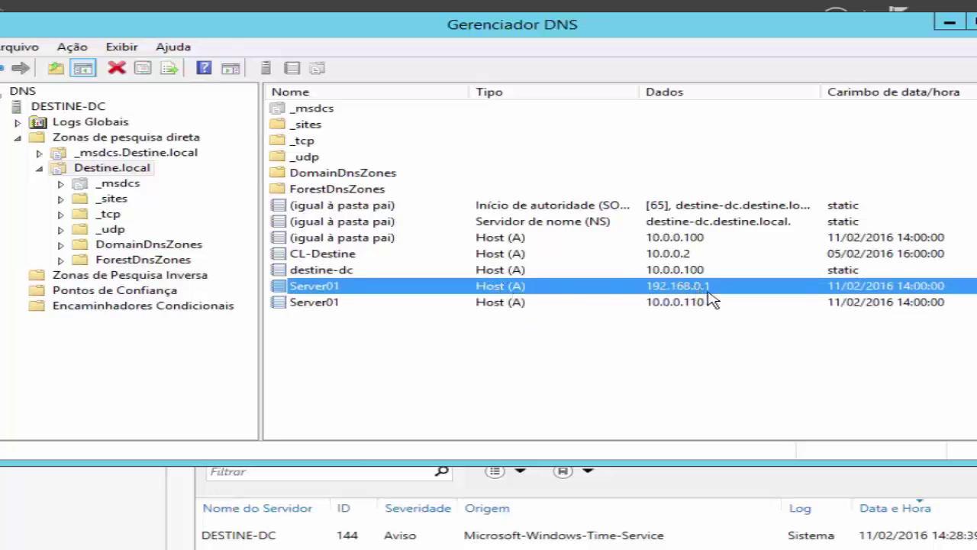
pyautogui.click(498, 303)
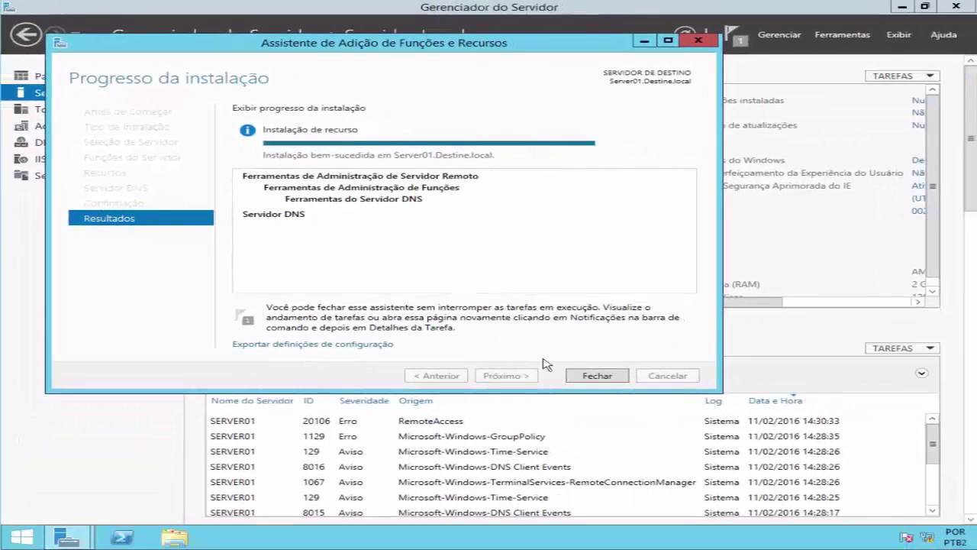
# Step: Close the finished role installation wizard on Server01 and open the DNS management console
pyautogui.click(594, 376)
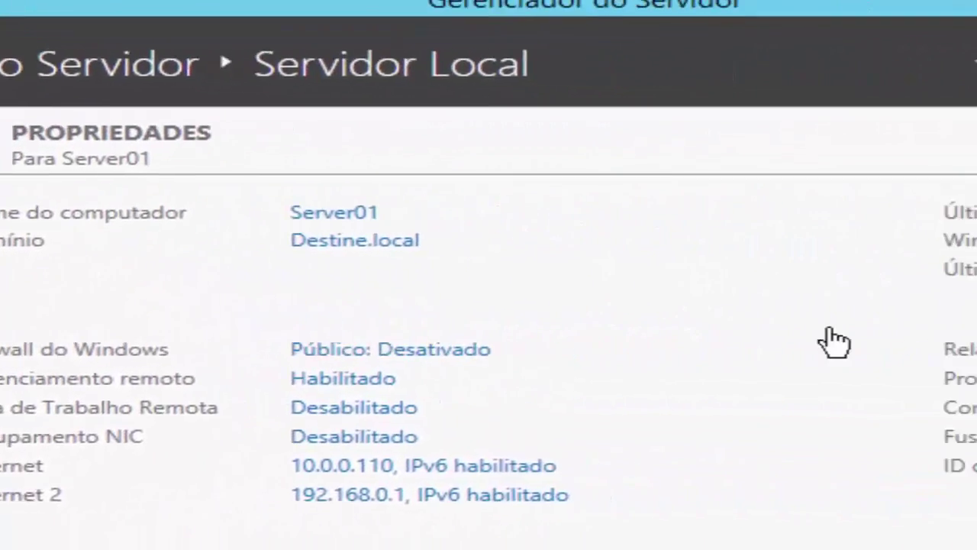
pyautogui.click(697, 40)
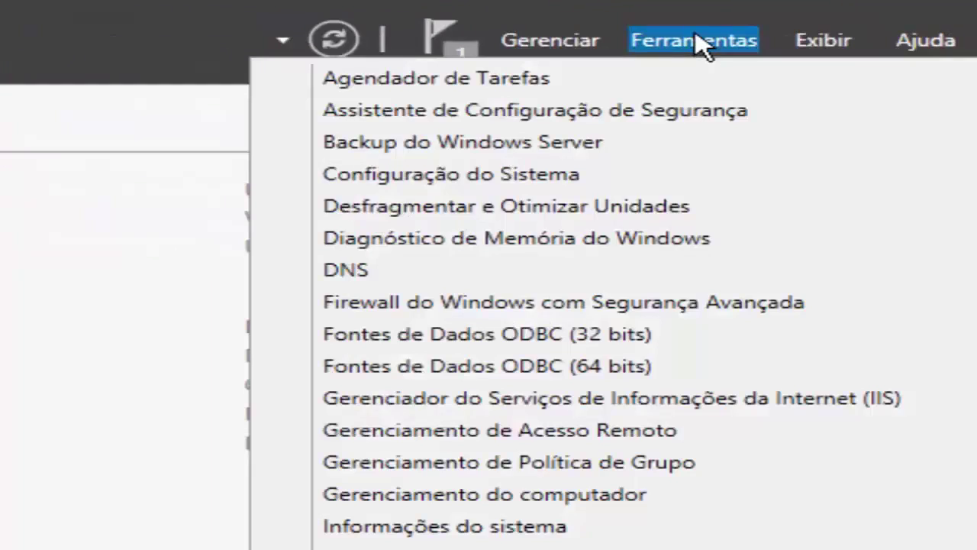
pyautogui.click(358, 274)
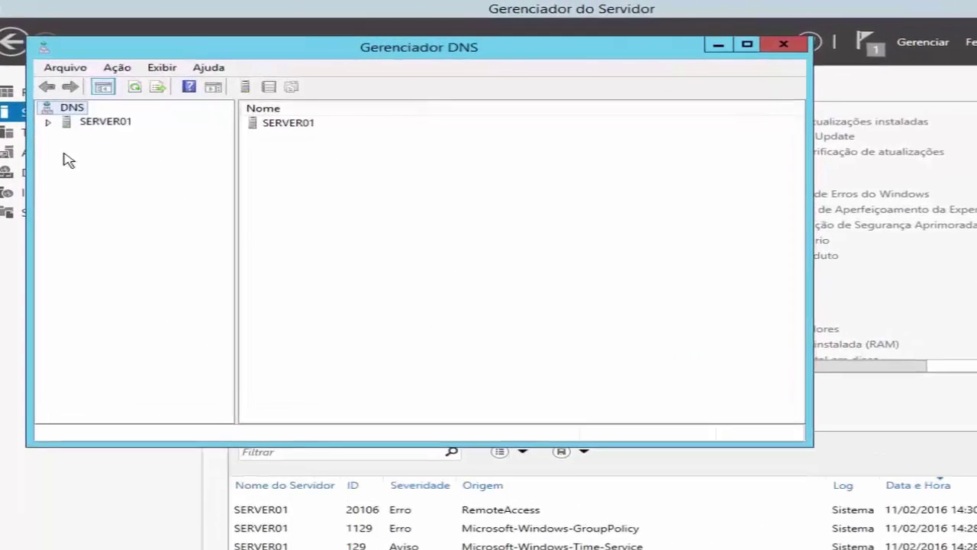
# Step: Expand SERVER01 and examine its forward and reverse lookup zones, trust points and conditional forwarders
pyautogui.doubleClick(63, 148)
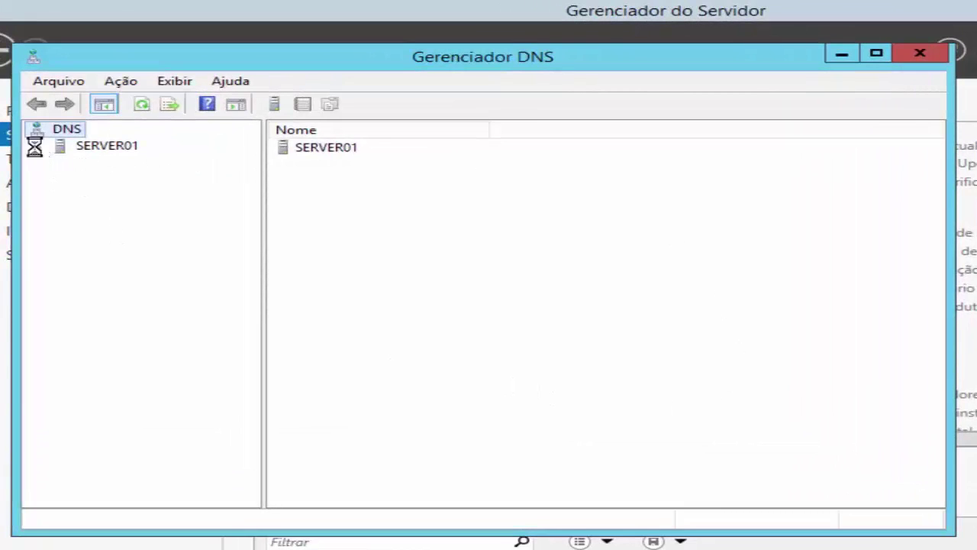
pyautogui.click(124, 183)
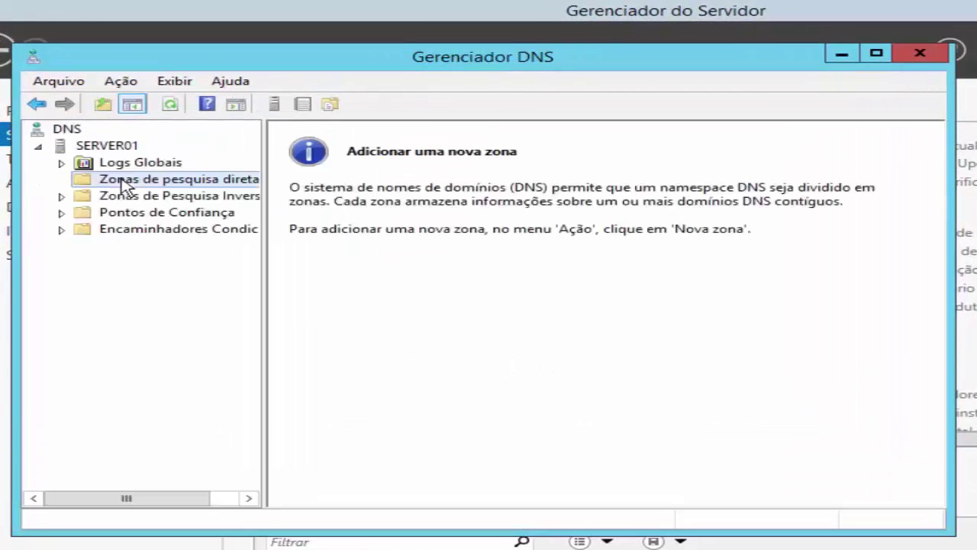
pyautogui.click(128, 195)
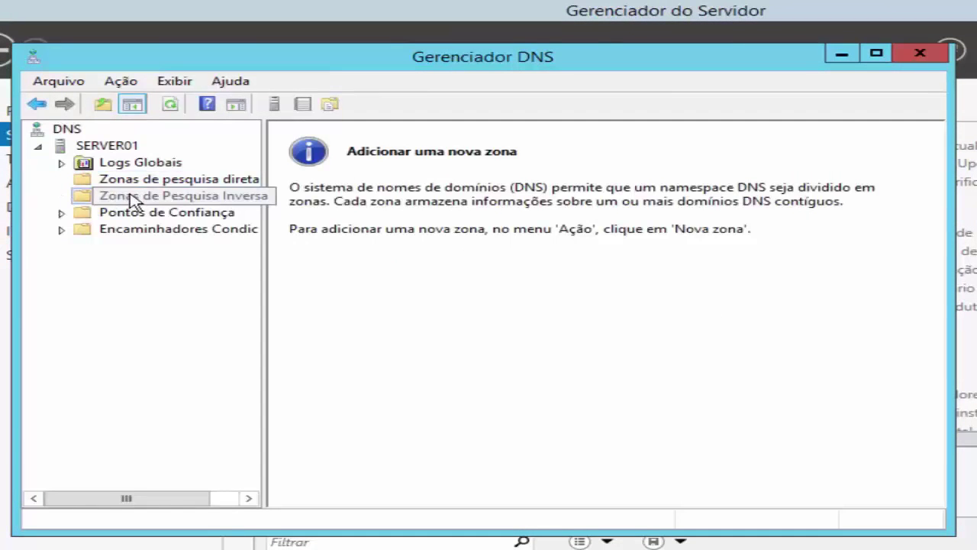
pyautogui.click(141, 214)
pyautogui.click(138, 236)
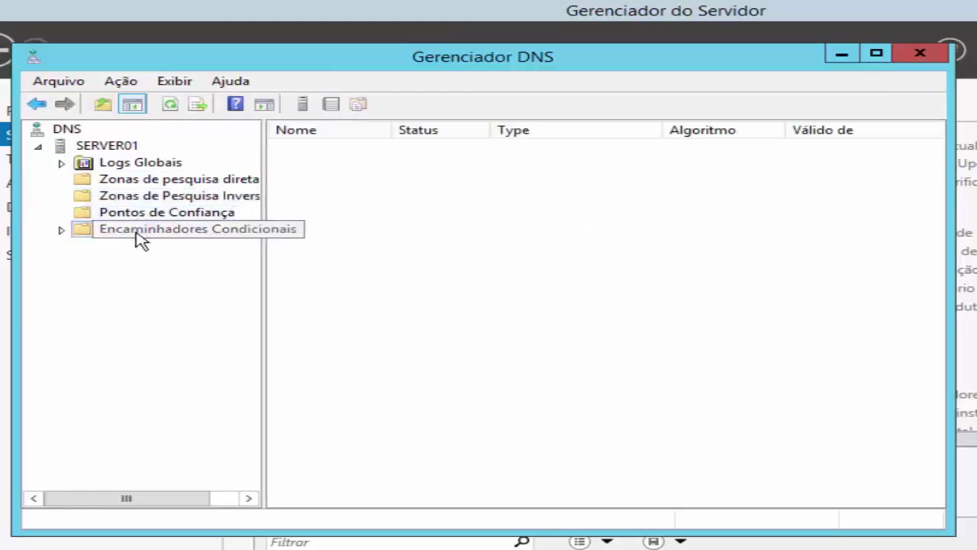
pyautogui.click(120, 147)
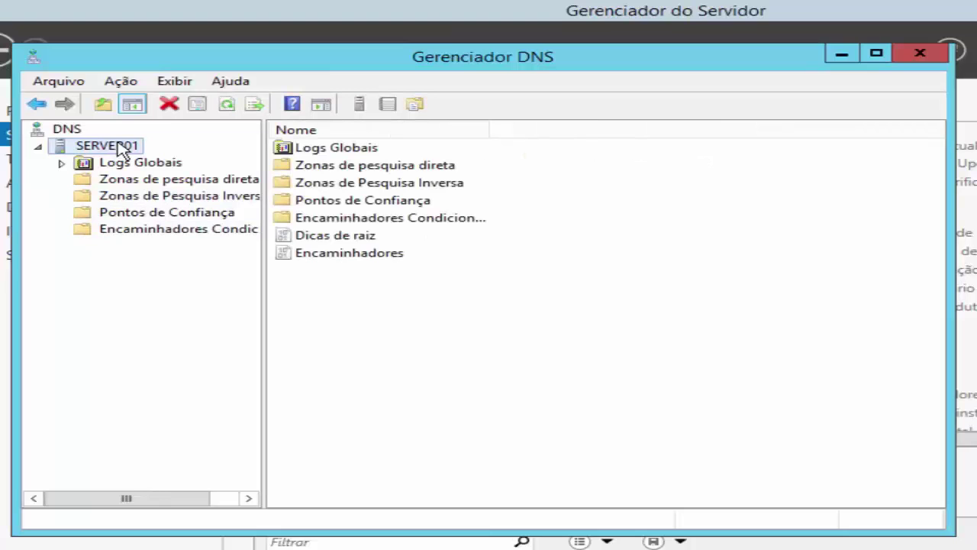
# Step: Start the New Zone wizard for SERVER01's forward lookup zones and proceed to the zone type choice
pyautogui.click(216, 184)
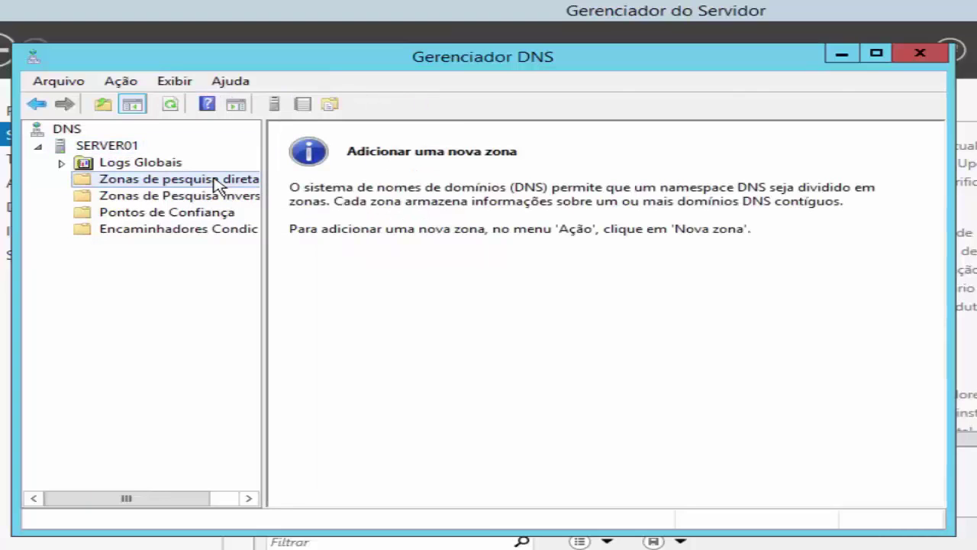
pyautogui.rightClick(205, 183)
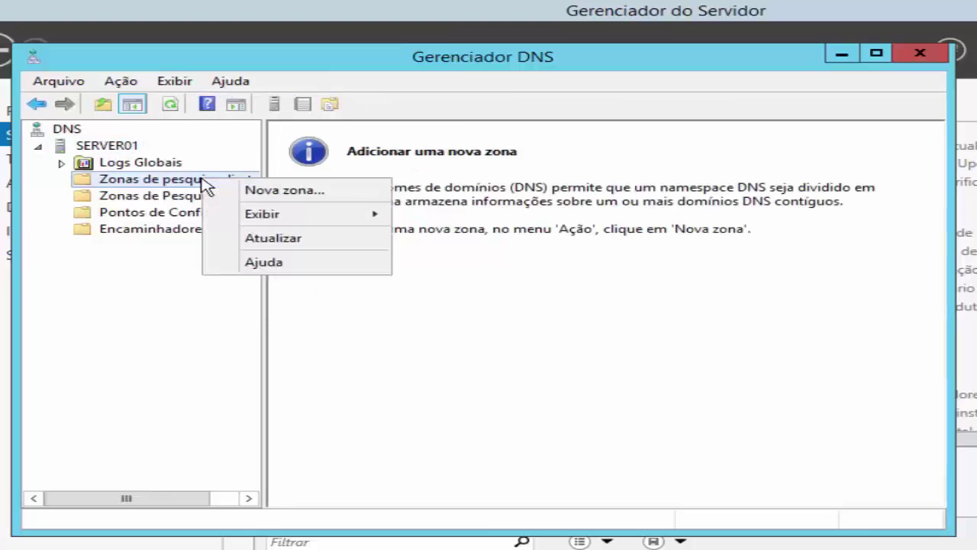
pyautogui.click(148, 185)
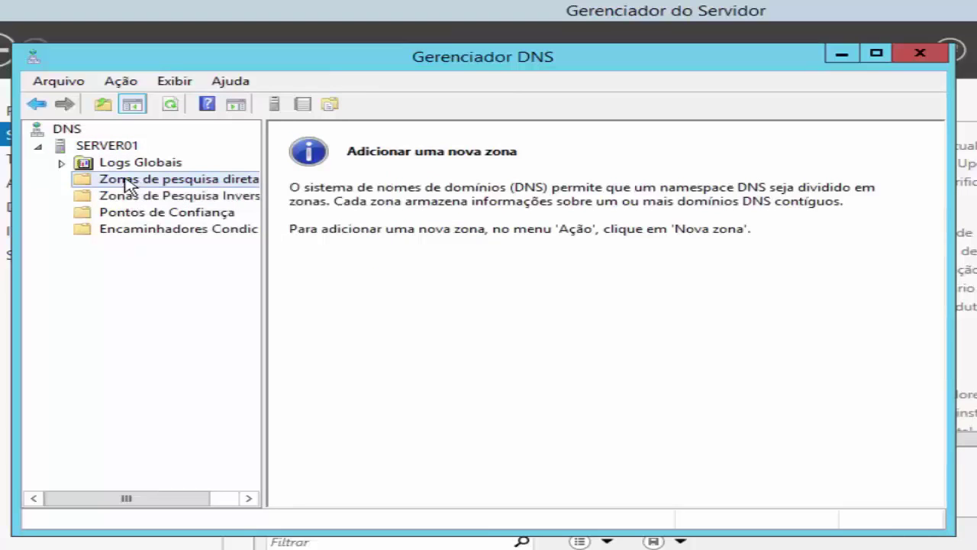
pyautogui.rightClick(128, 186)
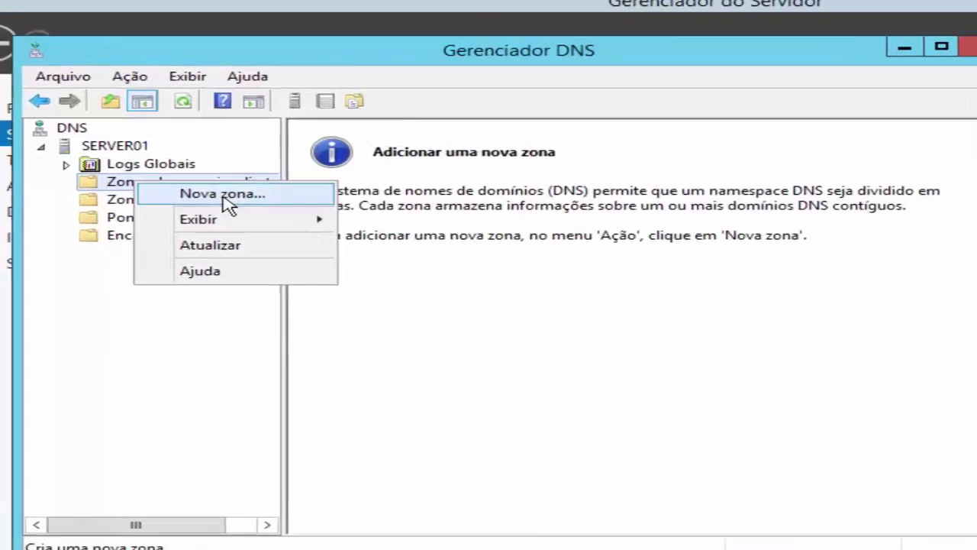
pyautogui.click(223, 195)
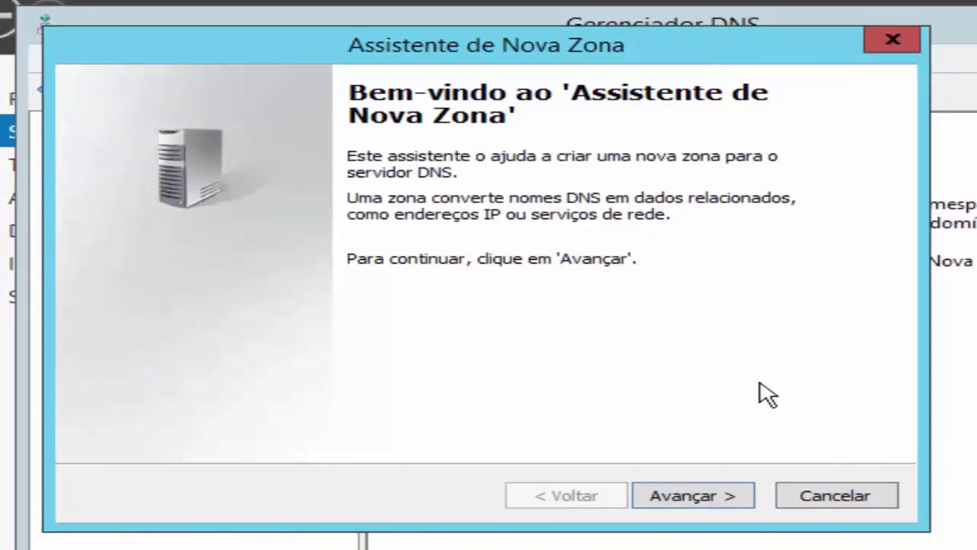
pyautogui.click(690, 497)
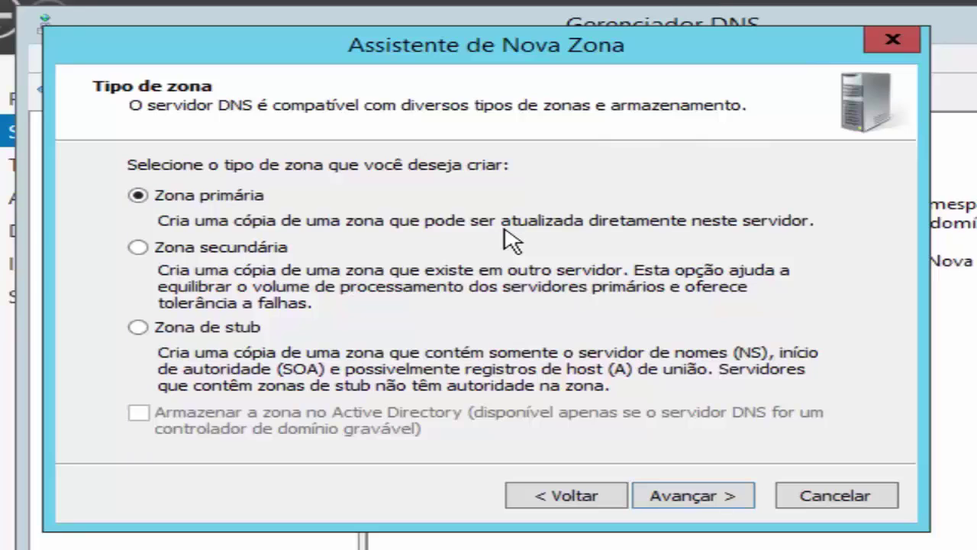
# Step: Look over the secondary and stub zone options, and choose Primary zone as the zone type
pyautogui.click(209, 250)
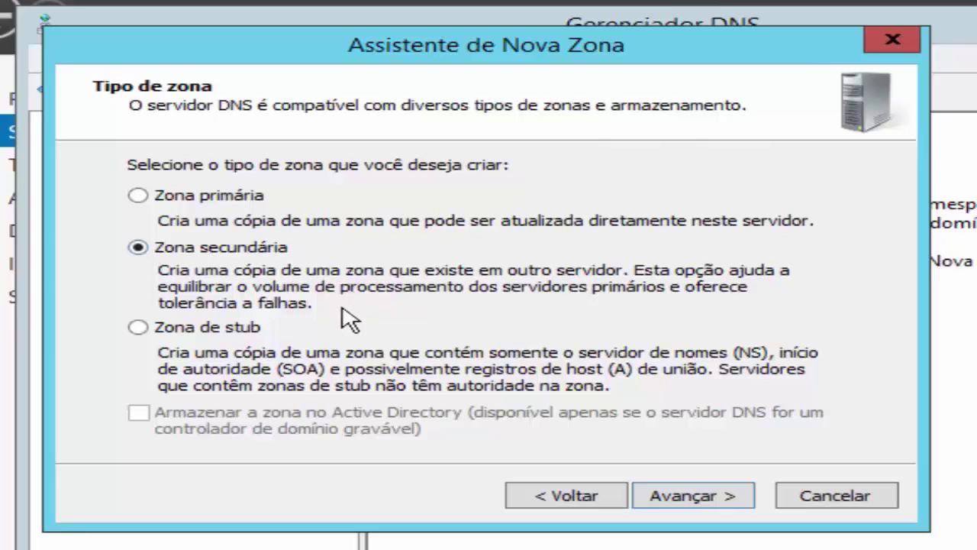
pyautogui.click(254, 342)
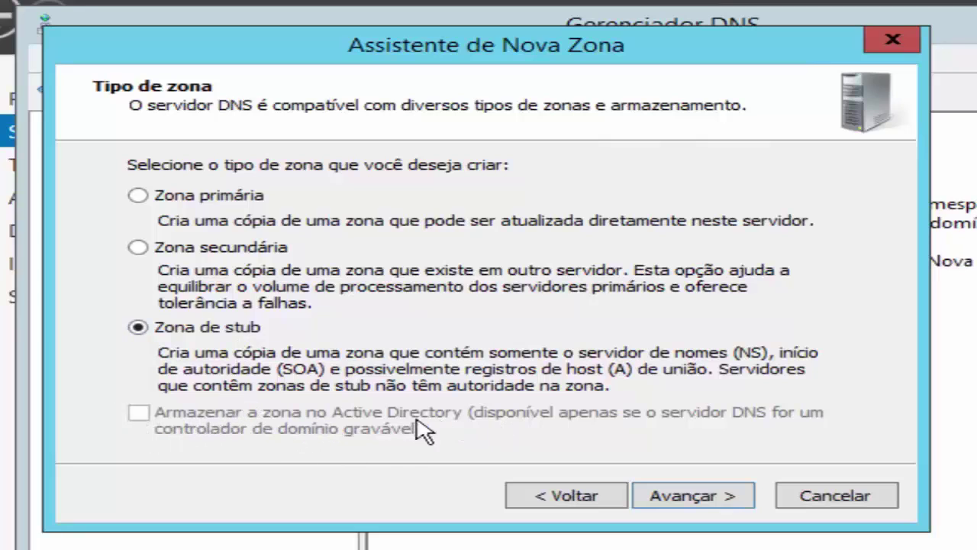
pyautogui.click(139, 197)
pyautogui.click(715, 497)
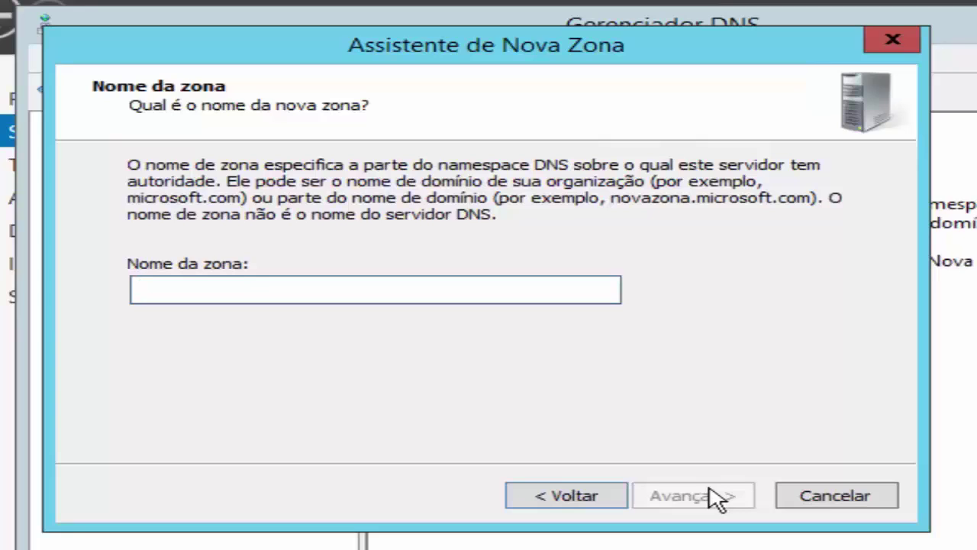
# Step: Name the new zone teste.com and continue to the zone file settings
pyautogui.write('teste')
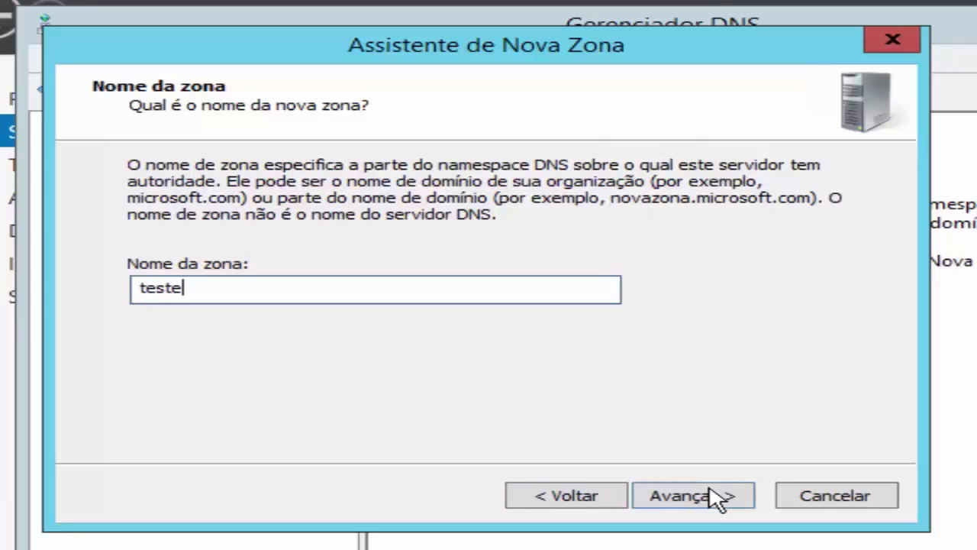
pyautogui.write('.com')
pyautogui.click(732, 498)
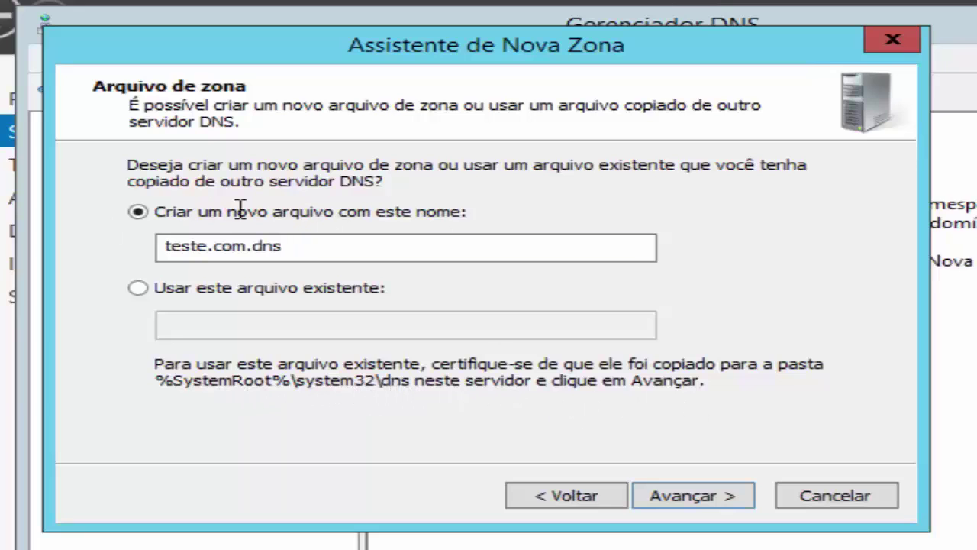
# Step: Keep teste.com.dns as the new zone file and allow both secure and nonsecure dynamic updates
pyautogui.click(697, 495)
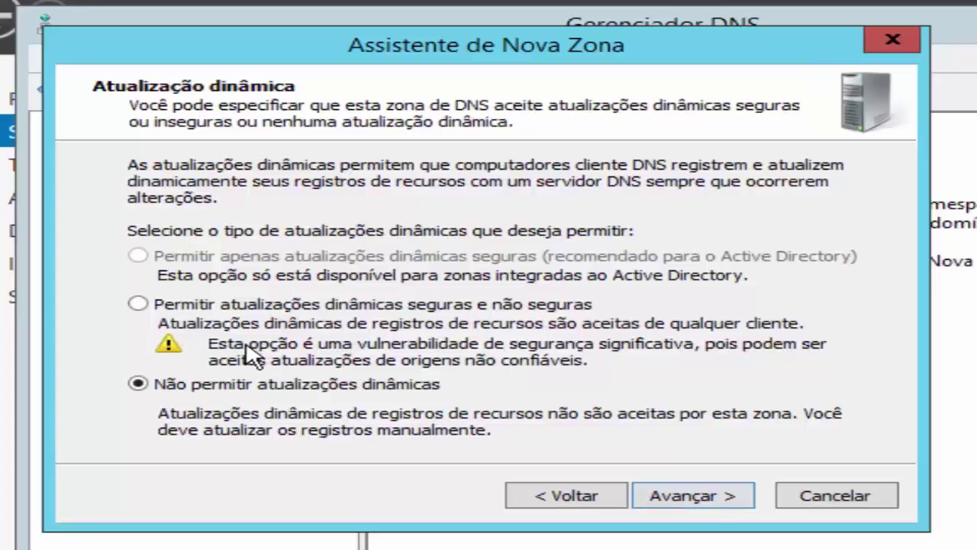
pyautogui.click(171, 309)
pyautogui.click(657, 498)
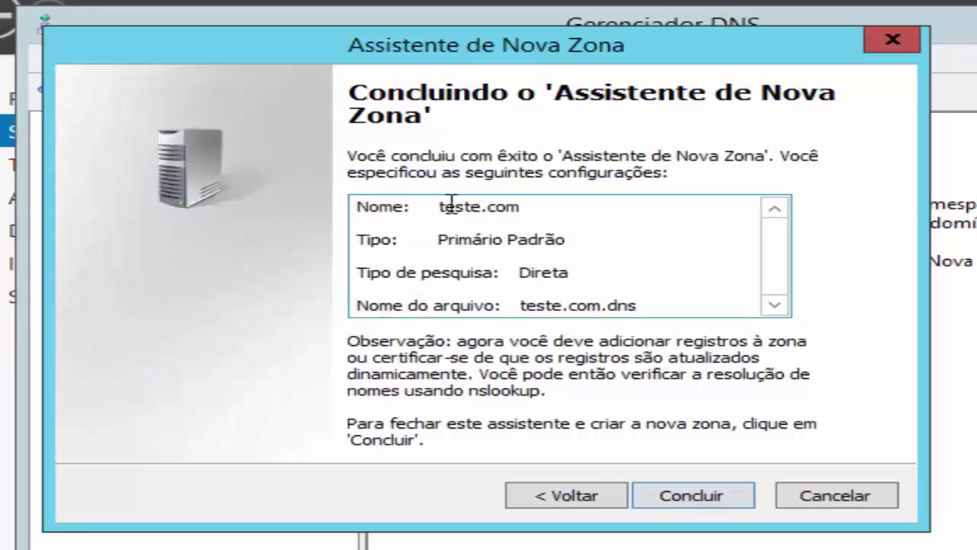
# Step: Review the name, type, lookup type and file name in the wizard summary and finish creating the teste.com zone
pyautogui.moveTo(441, 206); pyautogui.dragTo(422, 239)
pyautogui.click(608, 227)
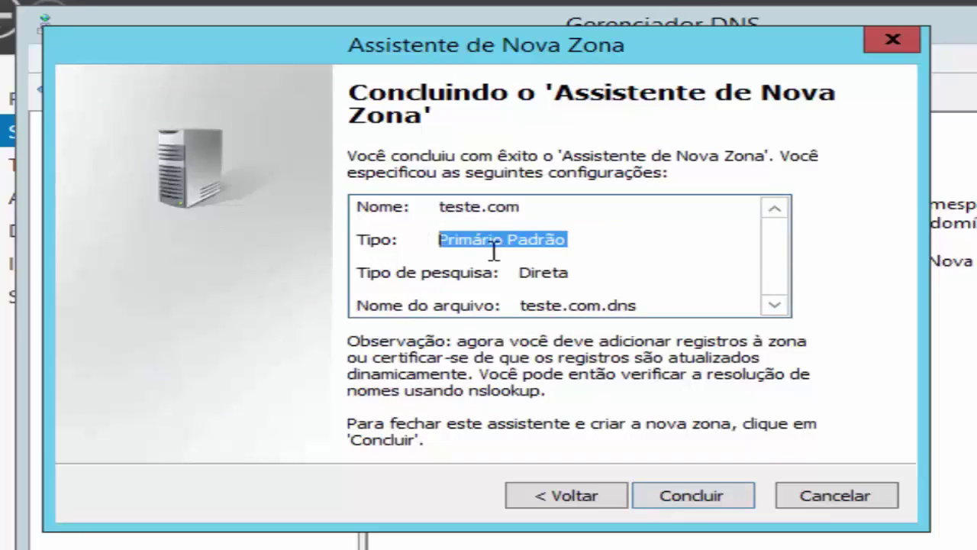
pyautogui.click(610, 277)
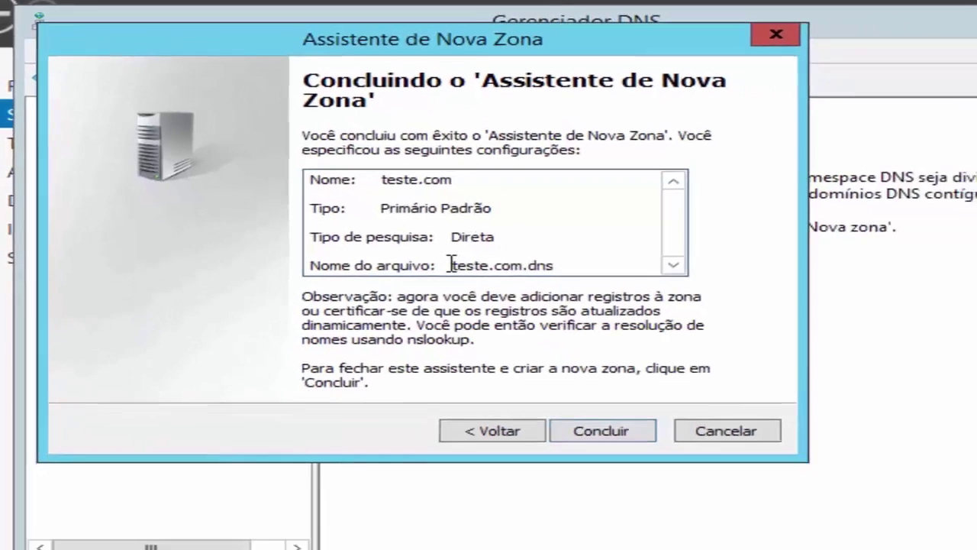
pyautogui.moveTo(522, 303); pyautogui.dragTo(644, 303)
pyautogui.click(644, 303)
pyautogui.click(524, 381)
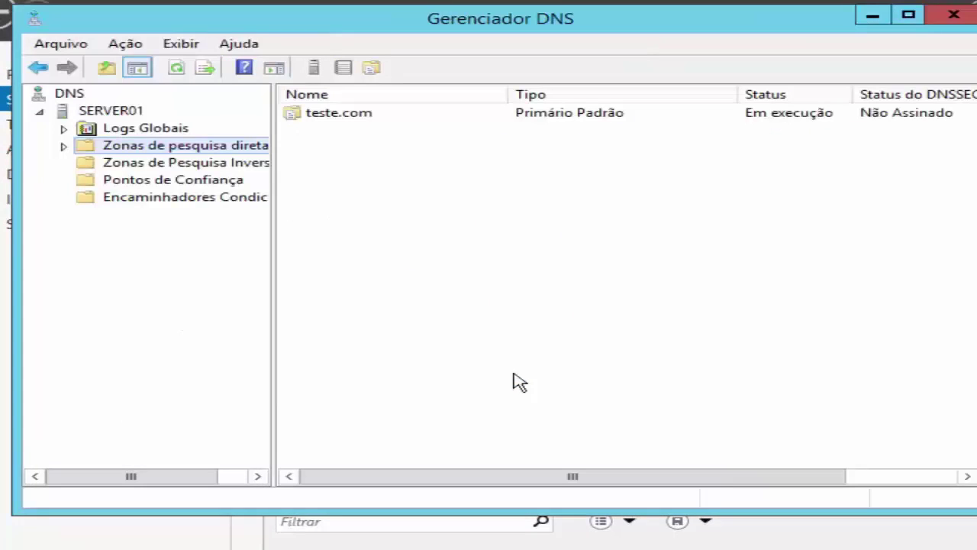
# Step: Expand SERVER01's forward lookup zones, open the teste.com zone and view its start of authority (SOA) record
pyautogui.click(63, 145)
pyautogui.click(151, 165)
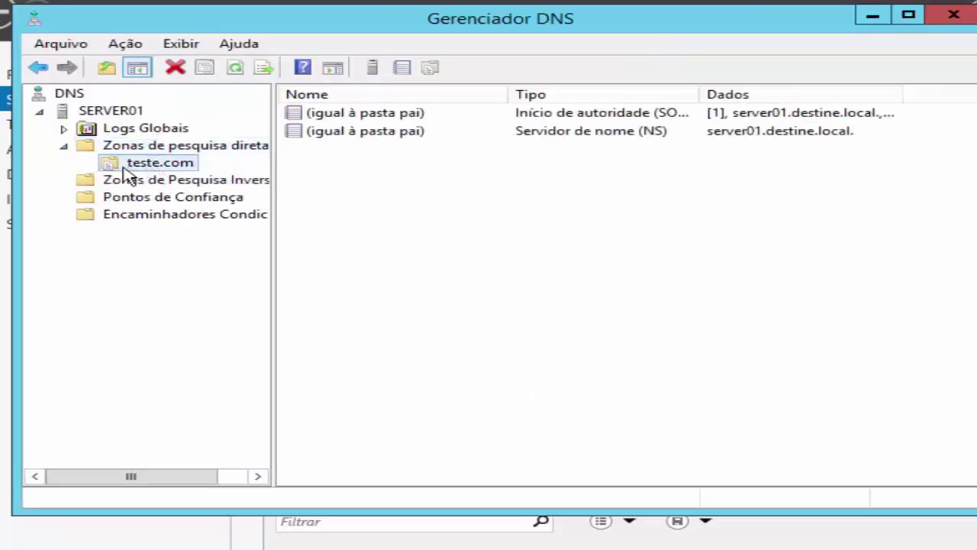
pyautogui.click(571, 115)
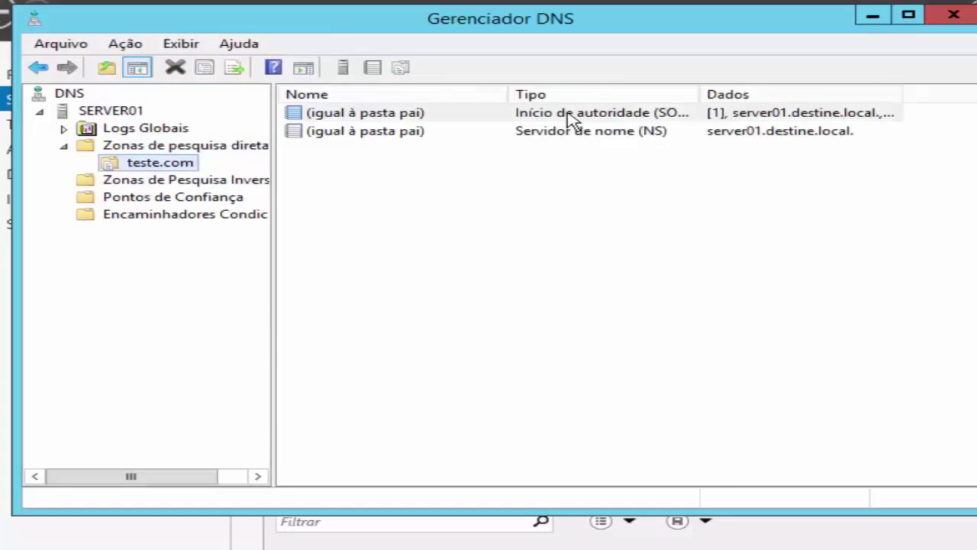
# Step: Inspect the name server (NS) record of teste.com, then view the SOA record's properties and close them
pyautogui.click(569, 136)
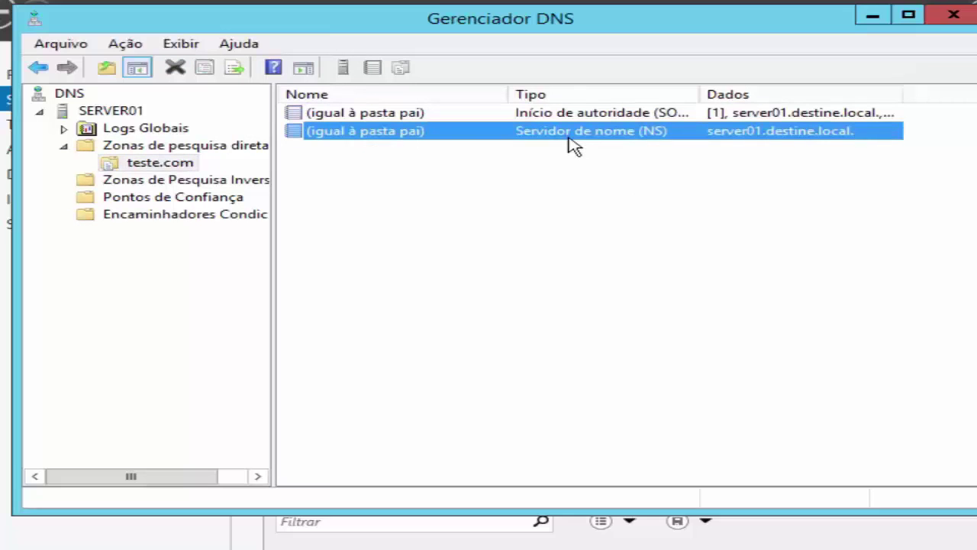
pyautogui.click(388, 117)
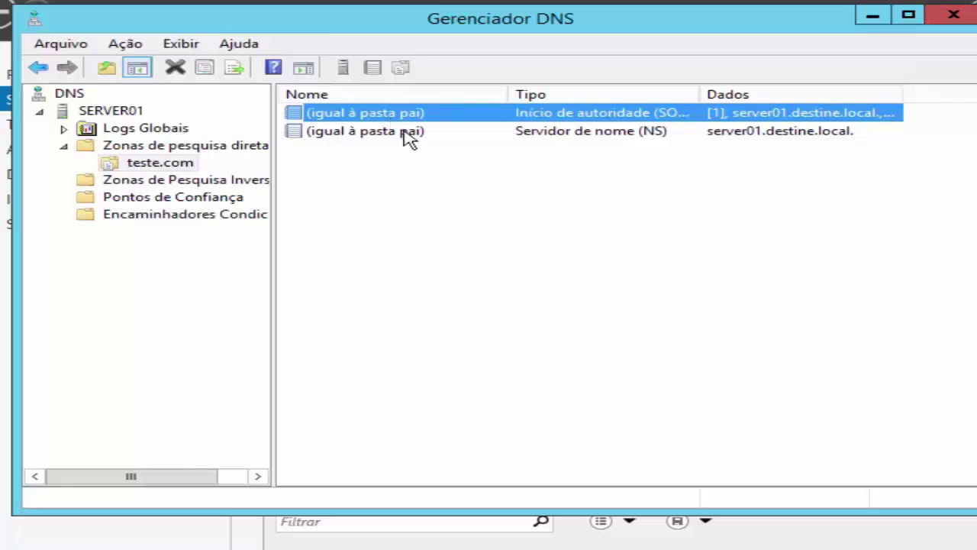
pyautogui.doubleClick(362, 116)
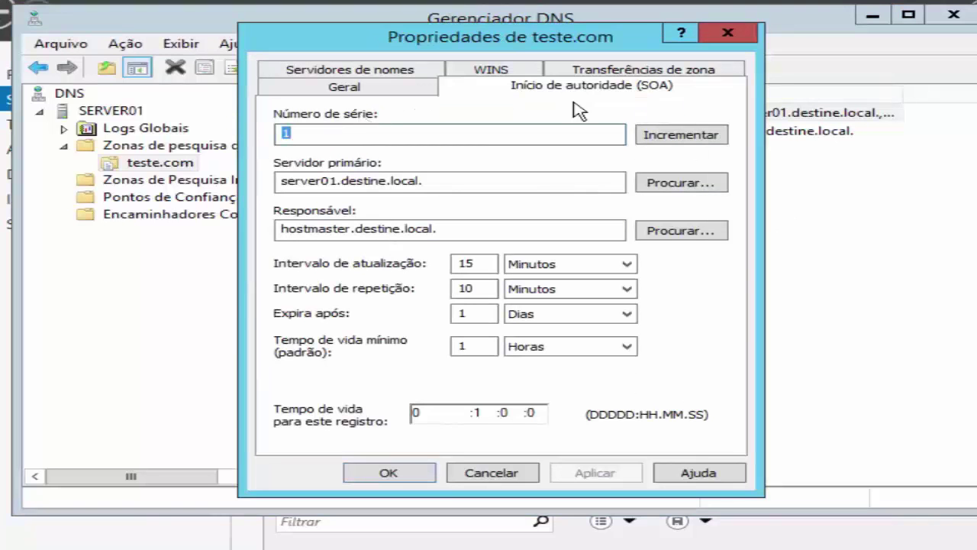
pyautogui.click(721, 33)
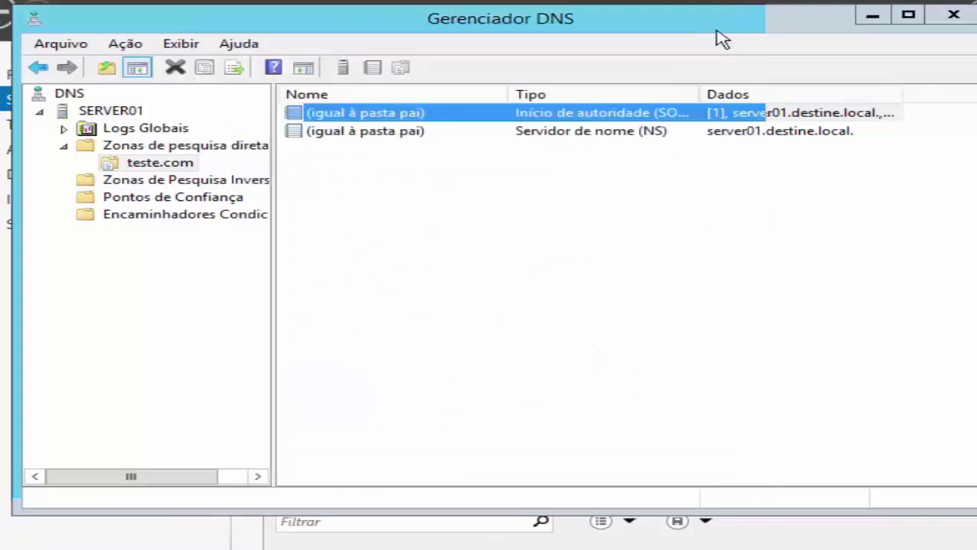
# Step: Open the teste.com zone's properties, review the general settings and display the start of authority (SOA) settings
pyautogui.rightClick(172, 166)
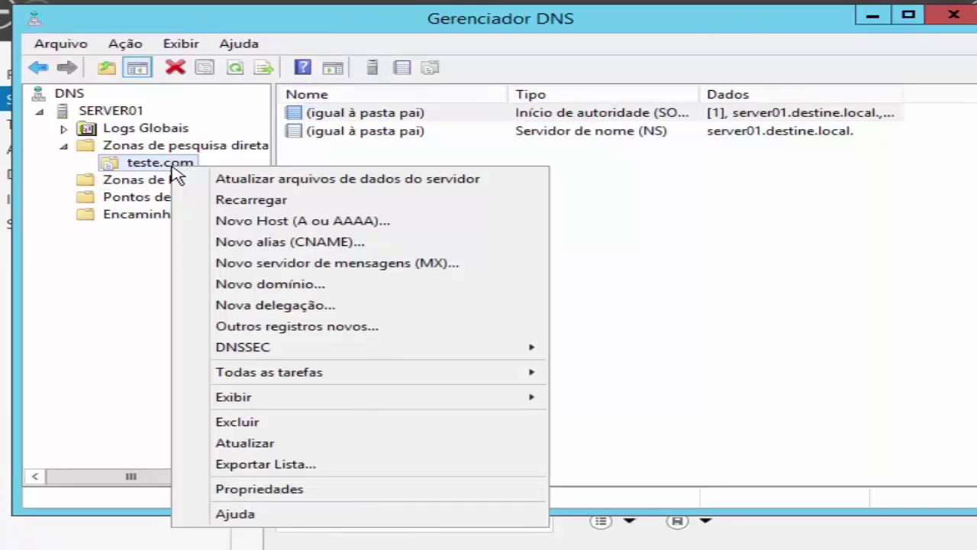
pyautogui.click(288, 489)
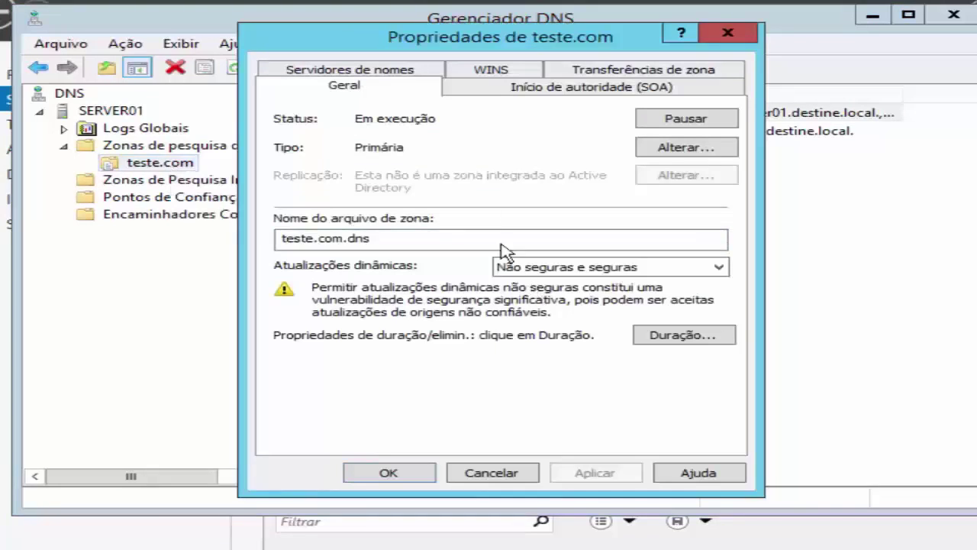
pyautogui.click(510, 95)
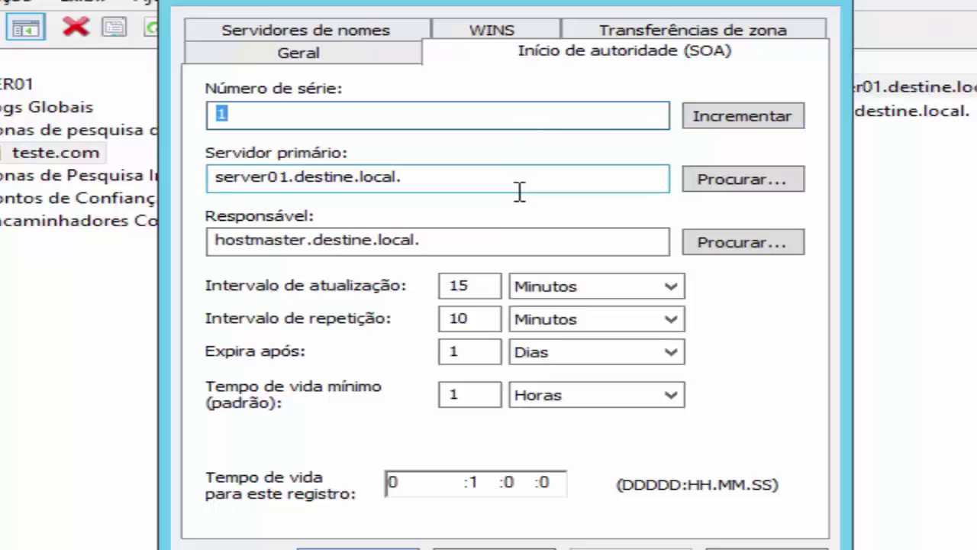
pyautogui.click(495, 242)
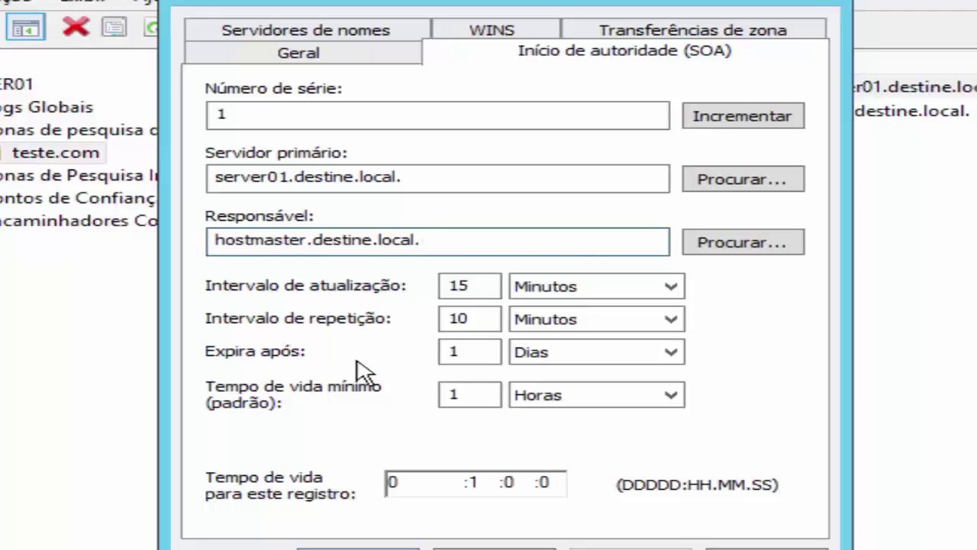
# Step: Set the SOA refresh interval of the teste.com zone to 4 hours
pyautogui.doubleClick(465, 284)
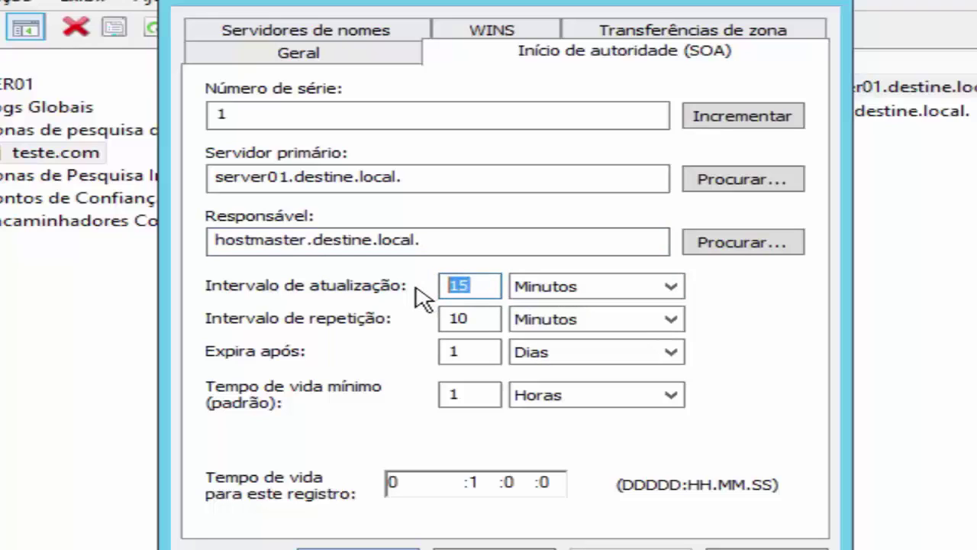
pyautogui.write('66')
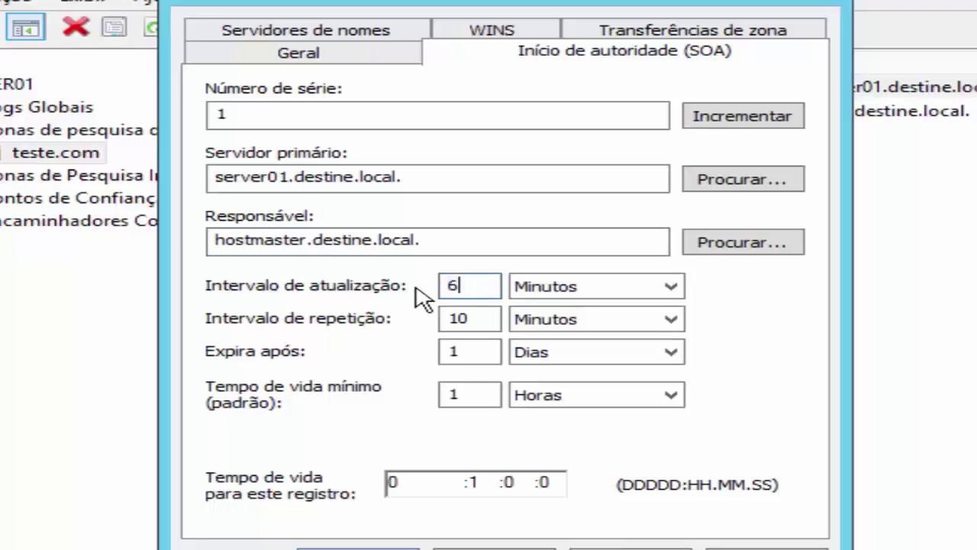
pyautogui.press('BackSpace')
pyautogui.press('BackSpace')
pyautogui.write('4')
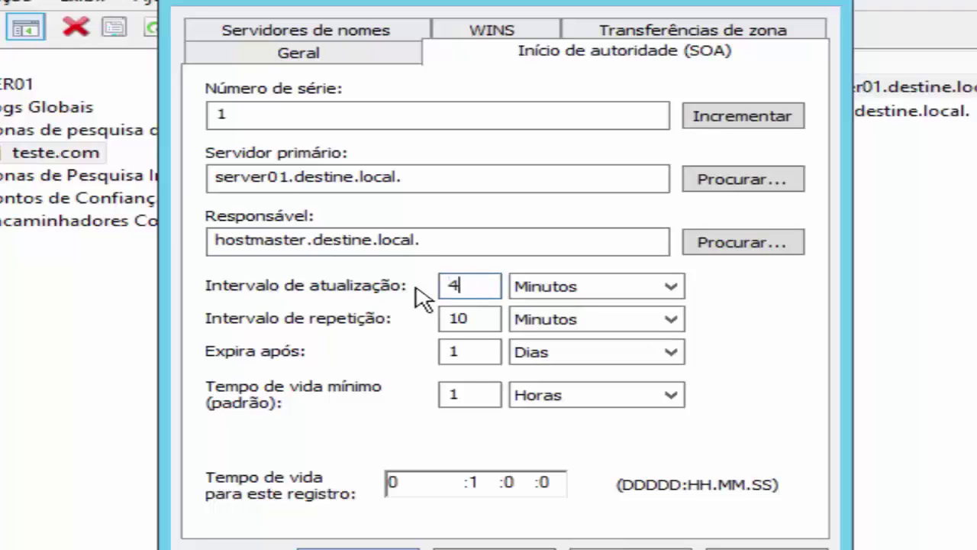
pyautogui.click(552, 285)
pyautogui.click(552, 341)
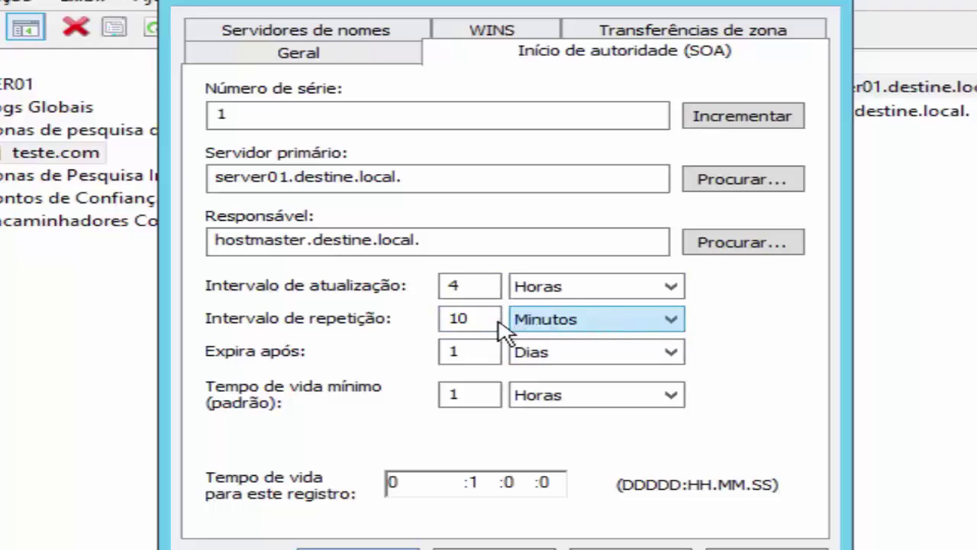
# Step: Set the SOA retry interval of the teste.com zone to 1 hour
pyautogui.moveTo(489, 319); pyautogui.dragTo(449, 321)
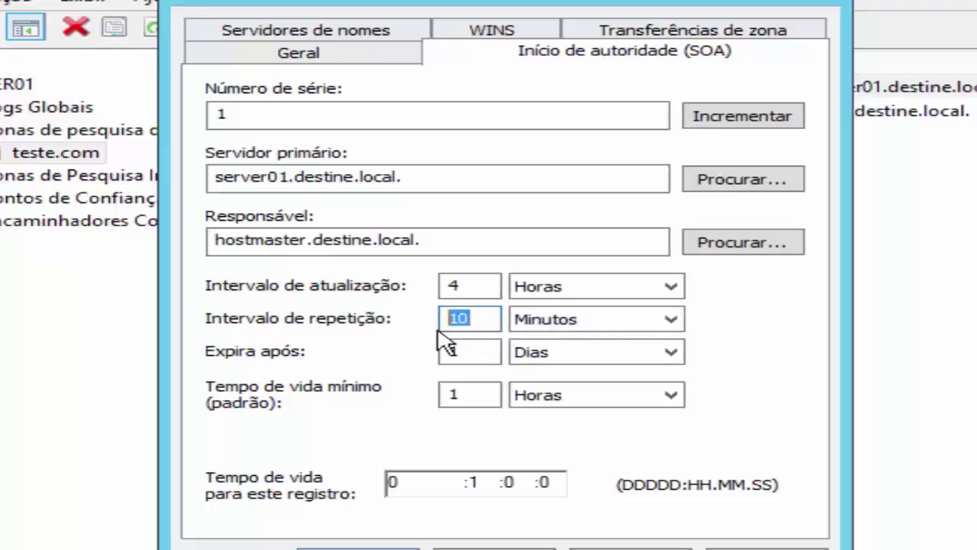
pyautogui.write('1')
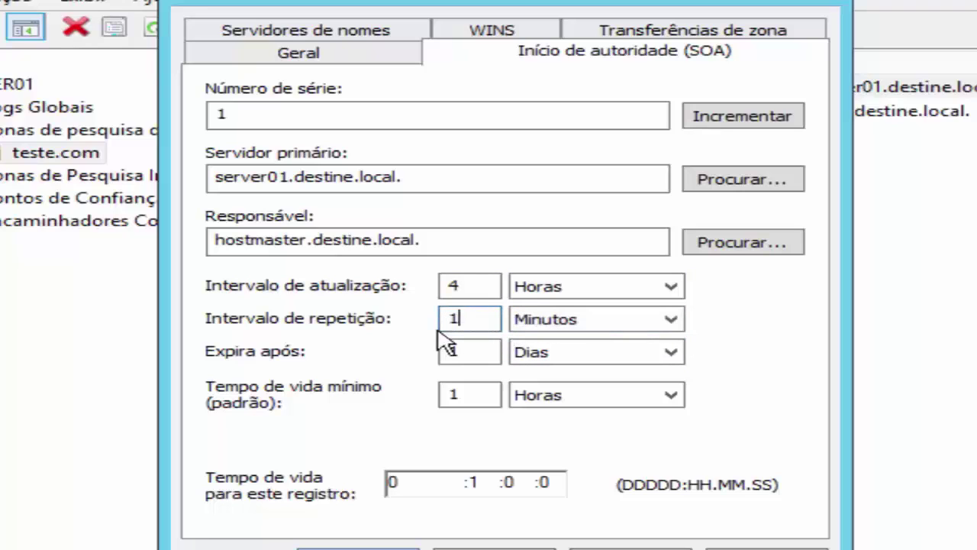
pyautogui.click(578, 325)
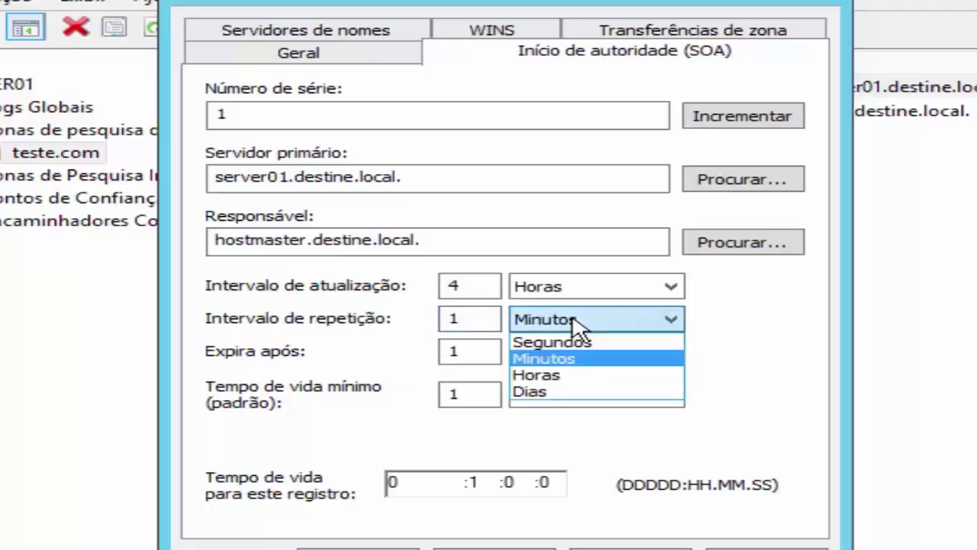
pyautogui.click(573, 375)
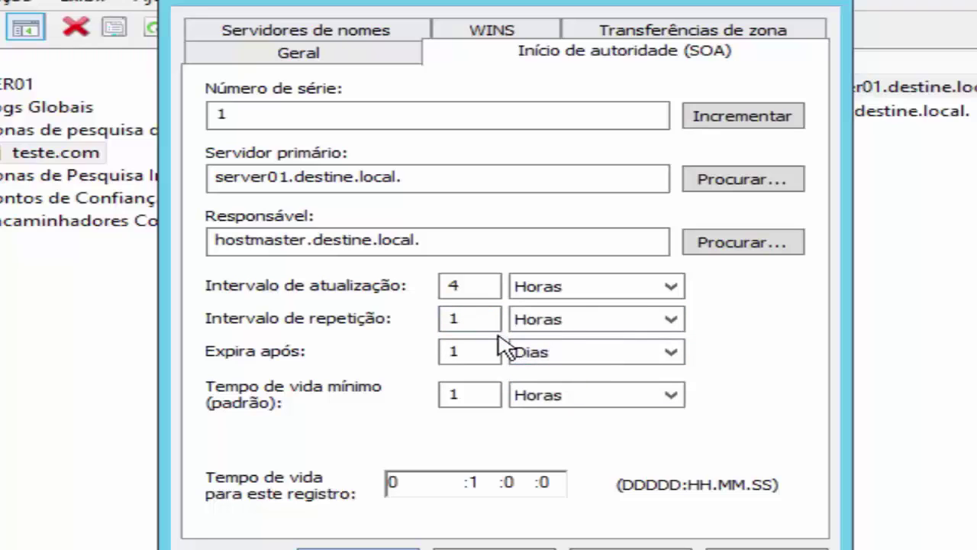
# Step: Set the teste.com zone to expire after 2 days, apply the SOA changes and close the zone properties
pyautogui.doubleClick(458, 351)
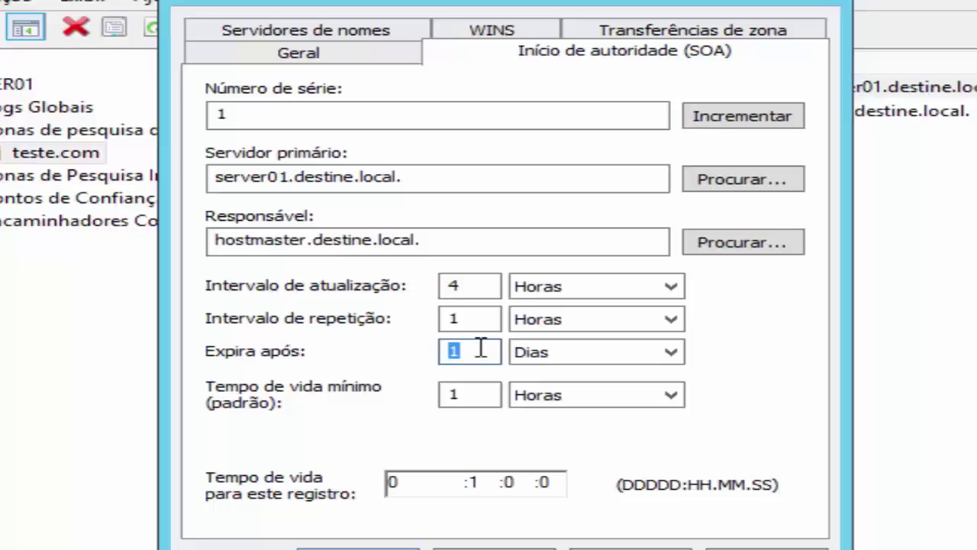
pyautogui.write('2')
pyautogui.hotkey('alt', 'a')
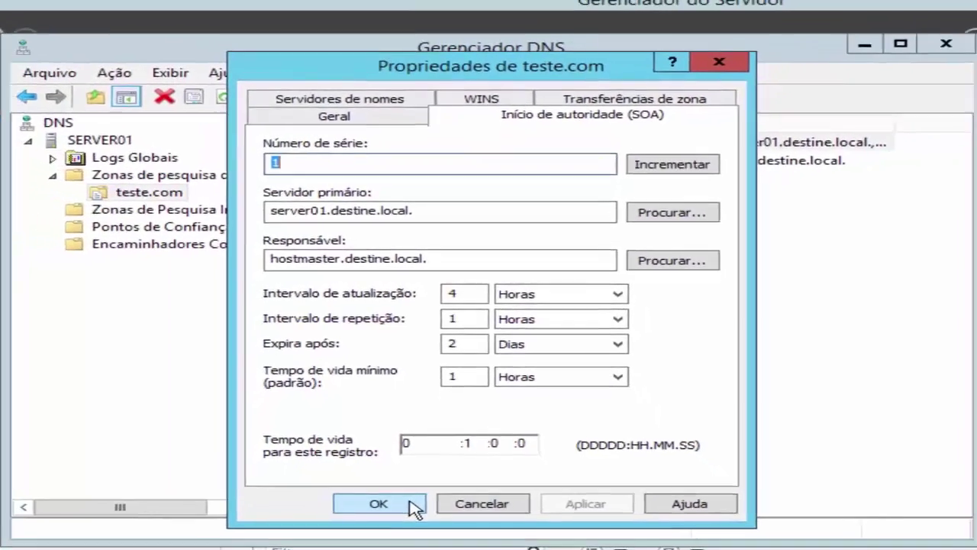
pyautogui.click(413, 506)
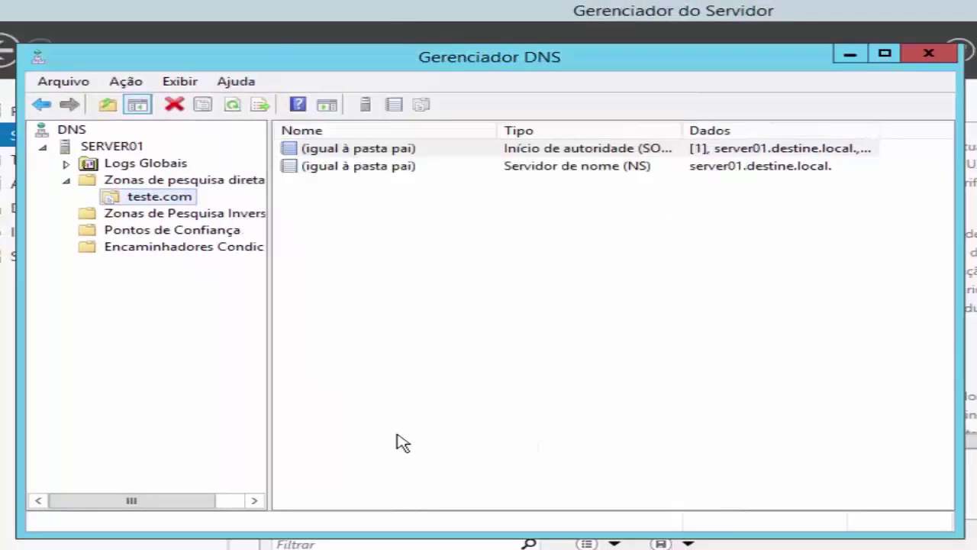
# Step: Bring up the available actions for the teste.com zone, including those for creating new records
pyautogui.click(374, 233)
pyautogui.rightClick(375, 233)
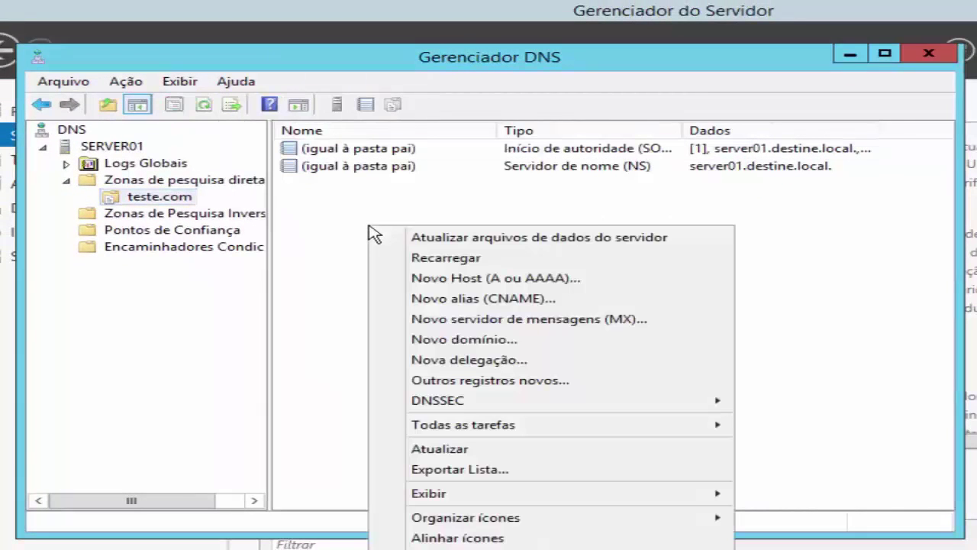